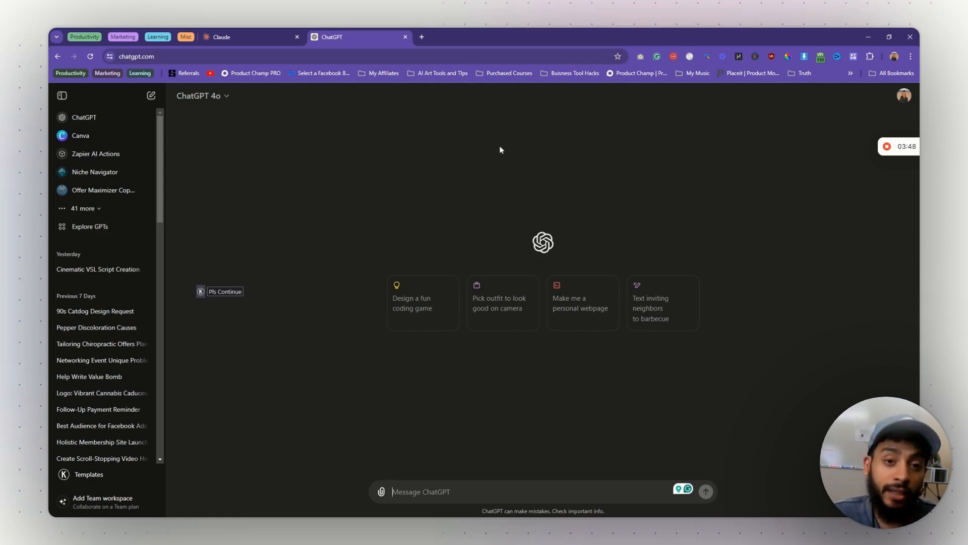
left_click(422, 37)
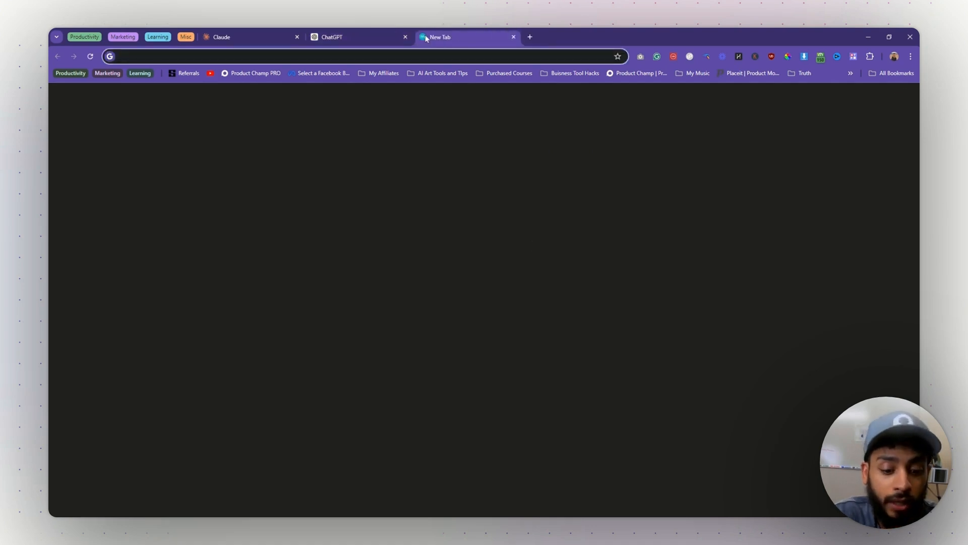
type("gobble.bot")
key("Return")
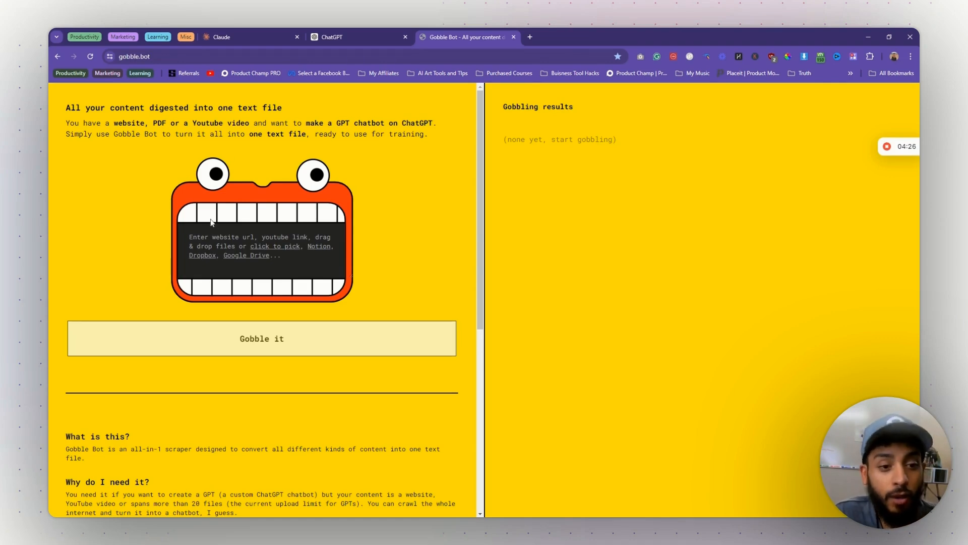
left_click(328, 260)
type("https://productchamp.")
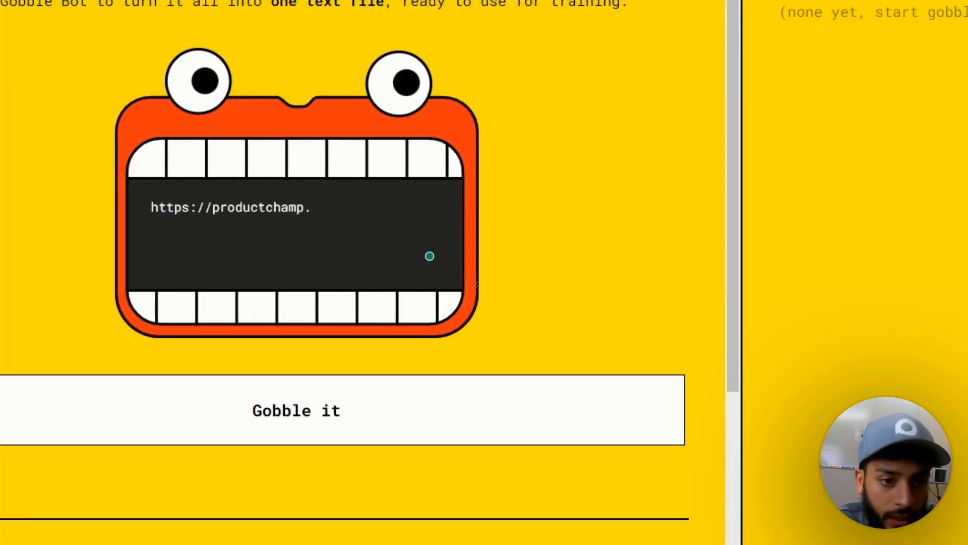
type("io")
- Scrape productchamp.io with Gobble it, then return to the ChatGPT tab
left_click(228, 416)
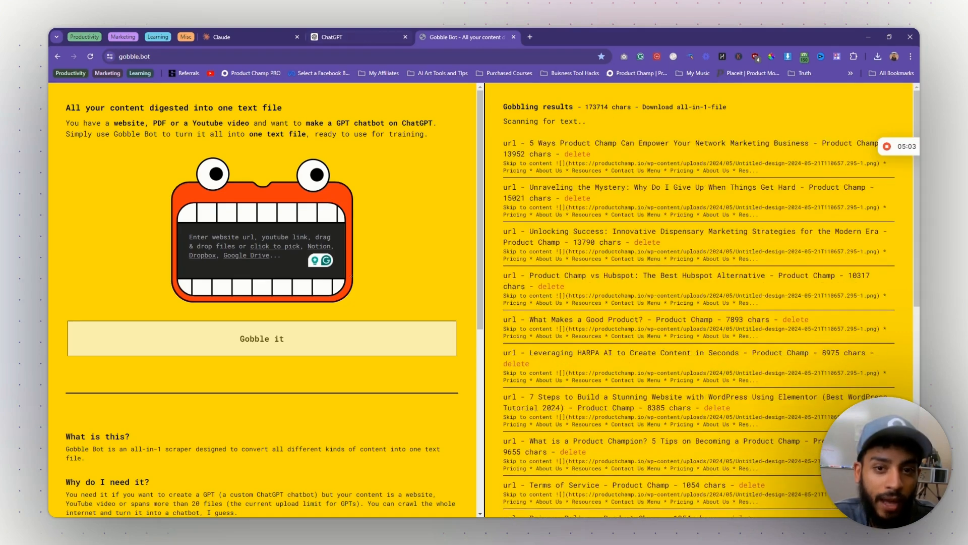
left_click(361, 36)
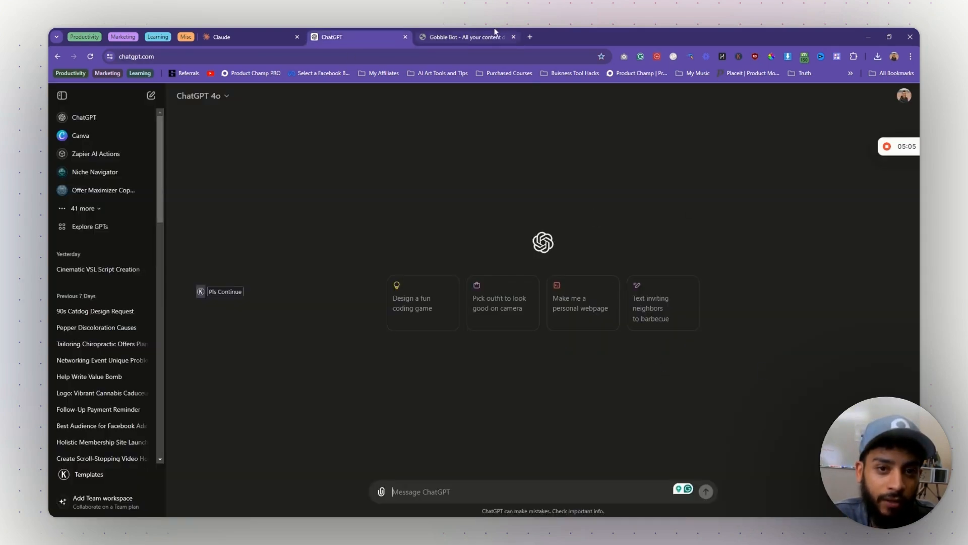
- Close the Gobble Bot tab and begin the prompt 'I want you to act as a direct re…'
left_click(514, 37)
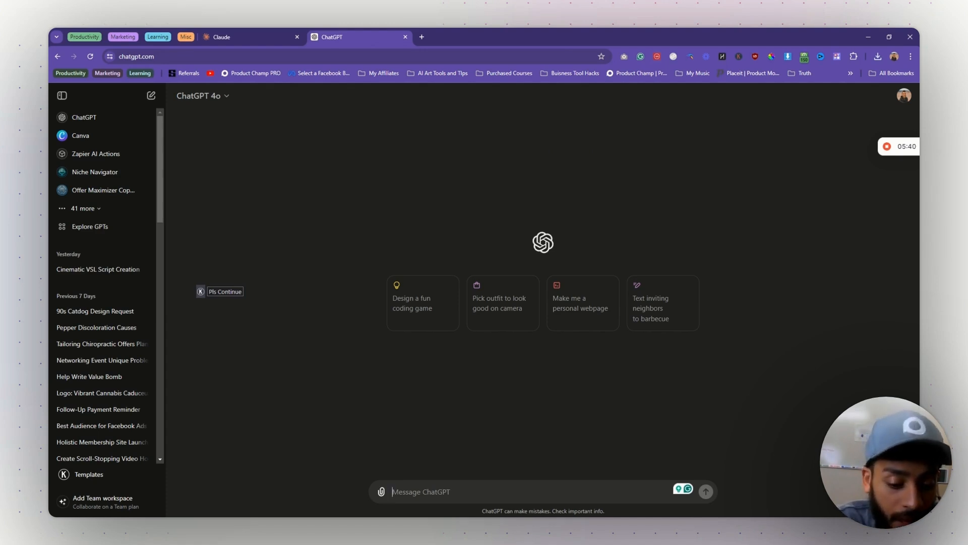
type("I wan")
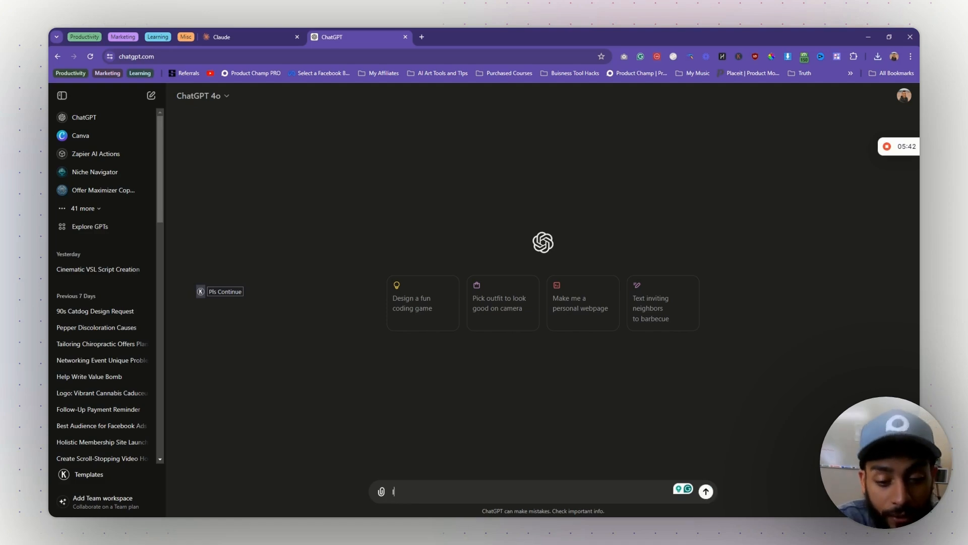
type("t you to act")
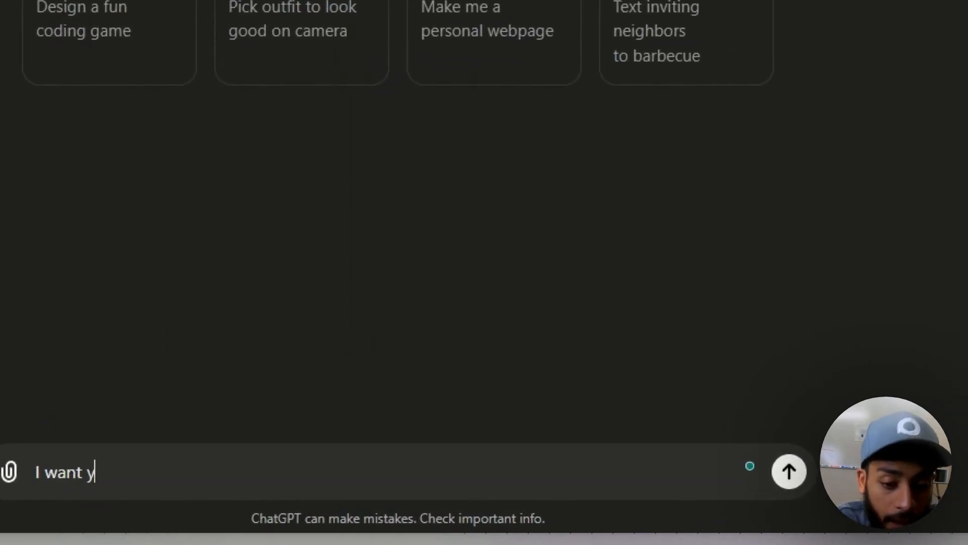
type(" as a direct re")
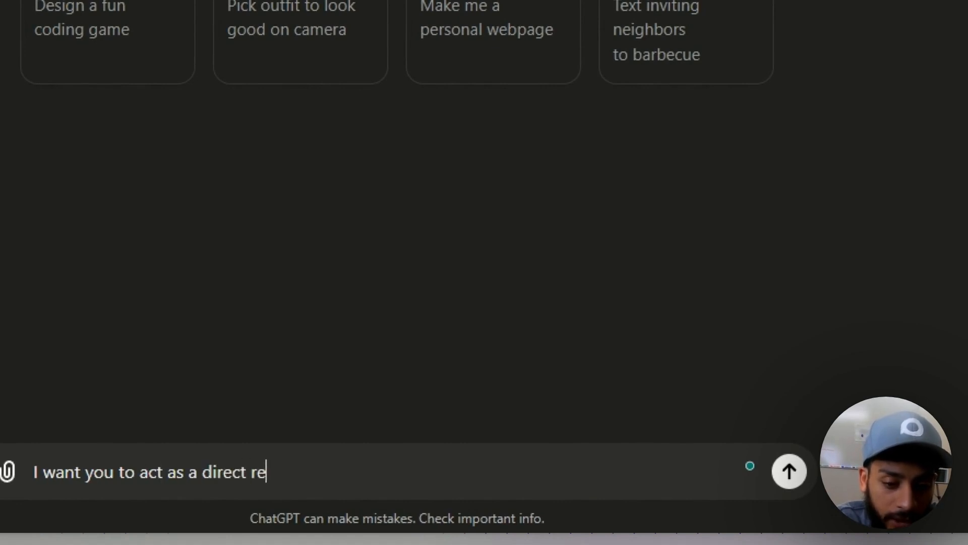
- Complete the direct response copywriter (25+ years) role prompt and add the business-information intro
key("BackSpace")
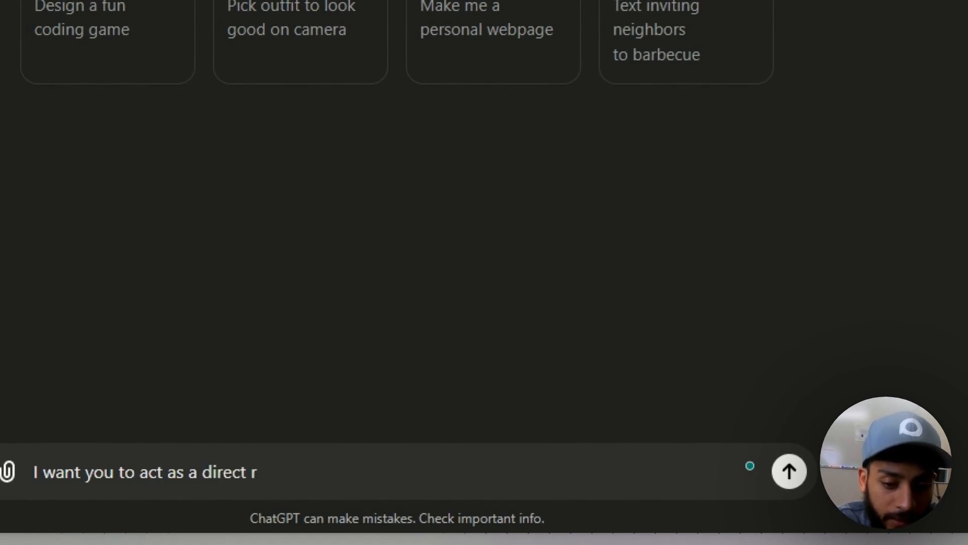
type("esponse copywriter with over 2")
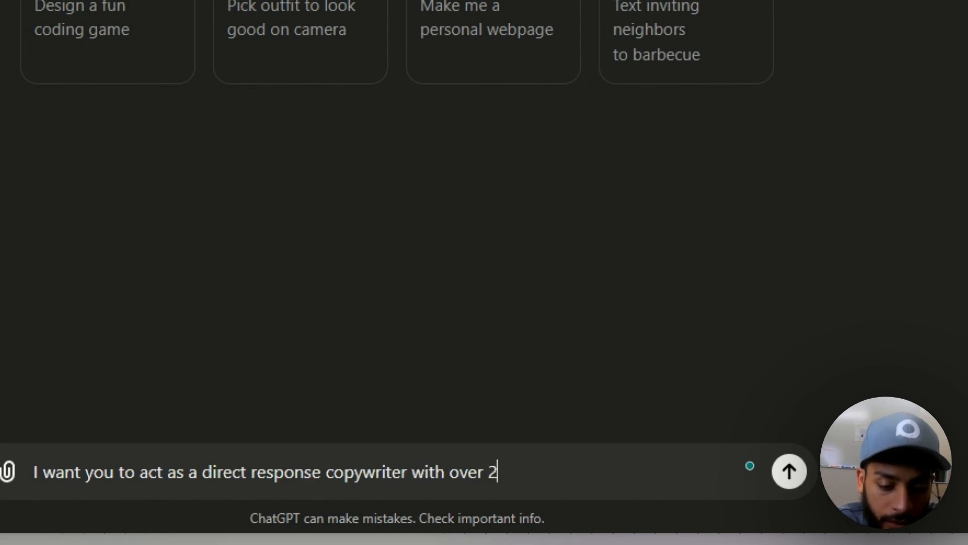
type("5 years of experience.")
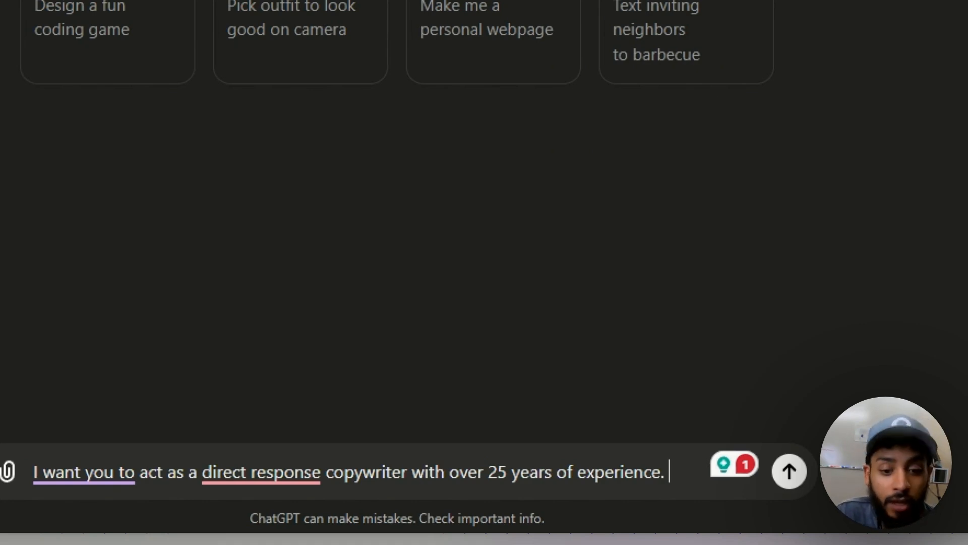
type("I am going to g")
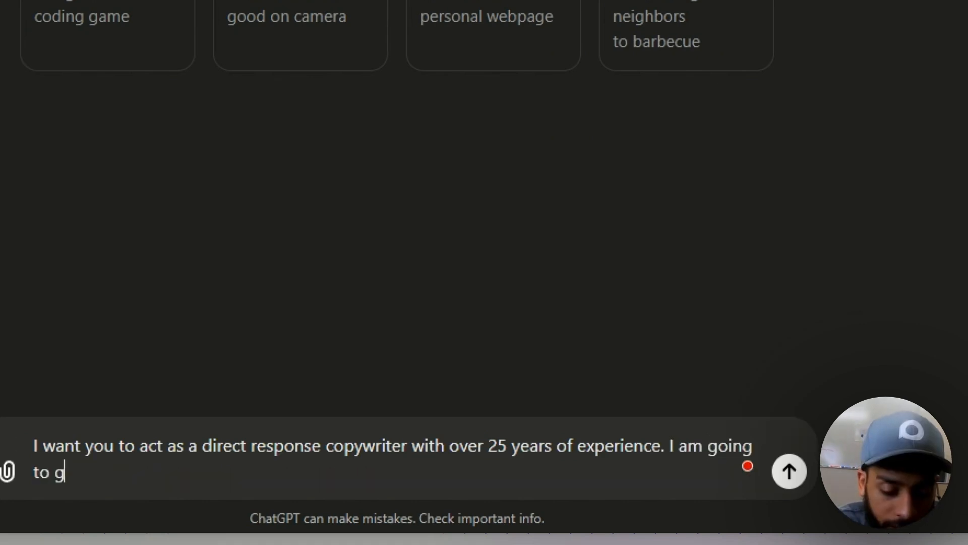
type("ive you information ")
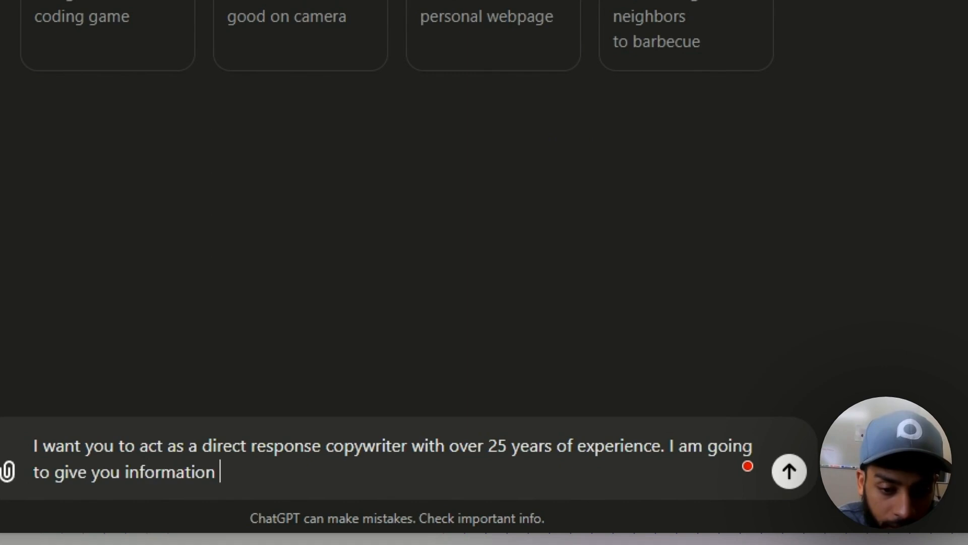
type("about my business ")
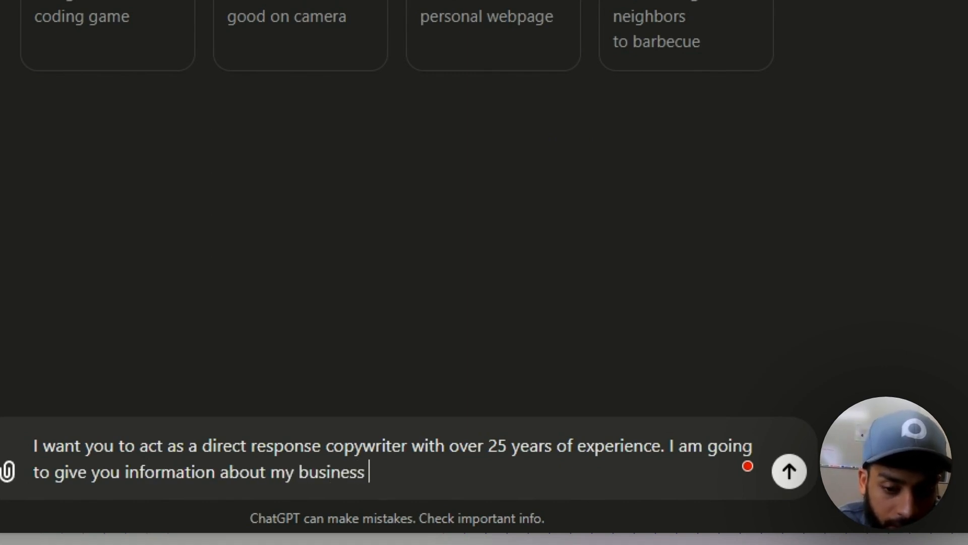
type("so you can unders")
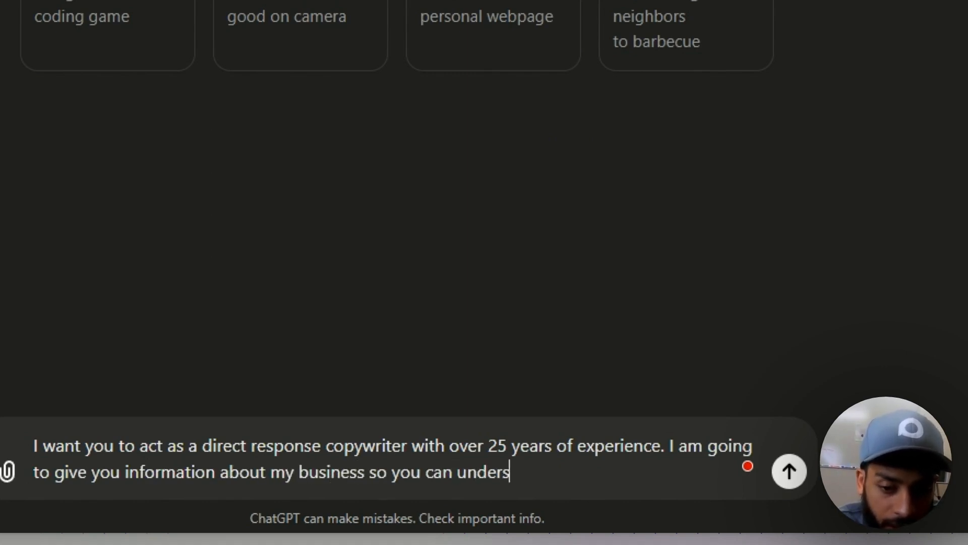
type("tand what we do and ")
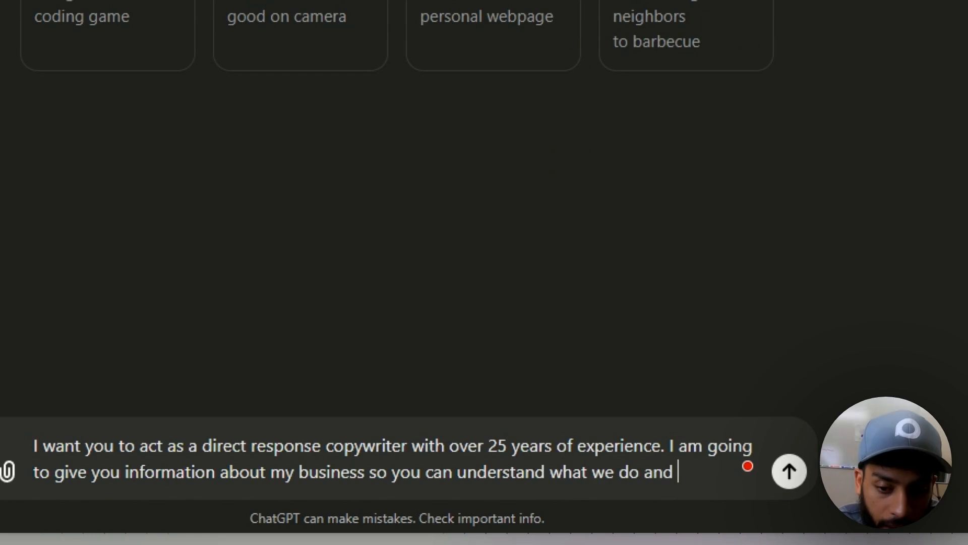
type("who we serve as")
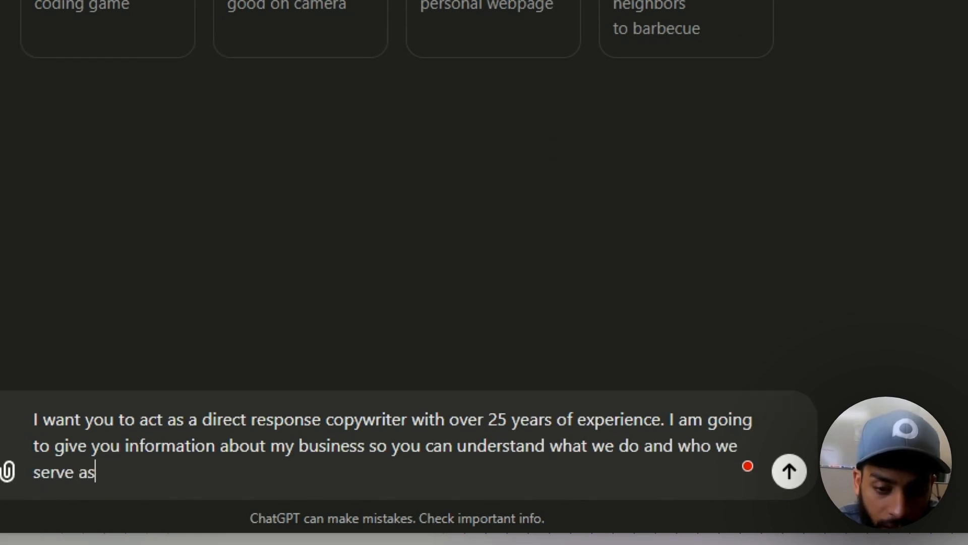
type(" well as the PROBLEM w")
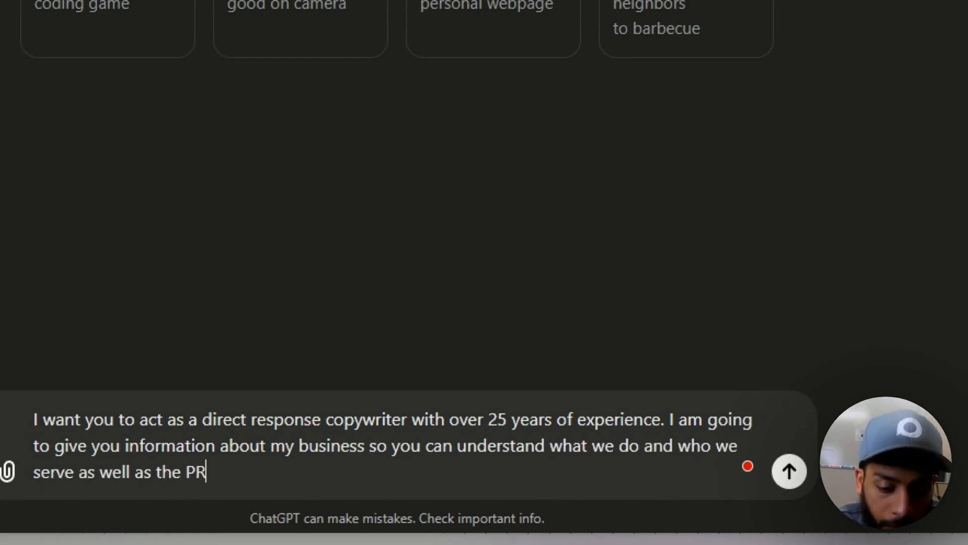
type("e solve.")
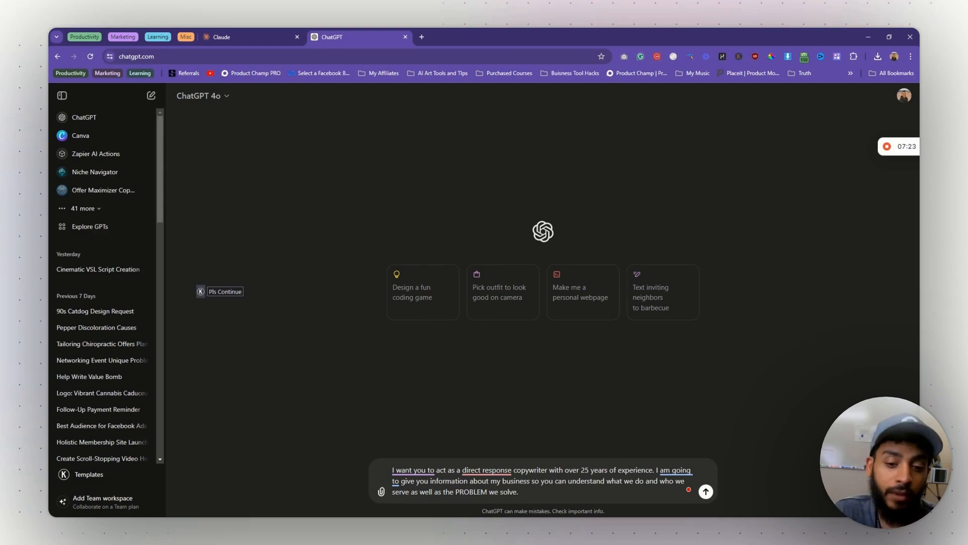
left_click(381, 491)
- Attach all-in-1-file (9).txt and add the line about targeting this customer avatar
left_click(414, 467)
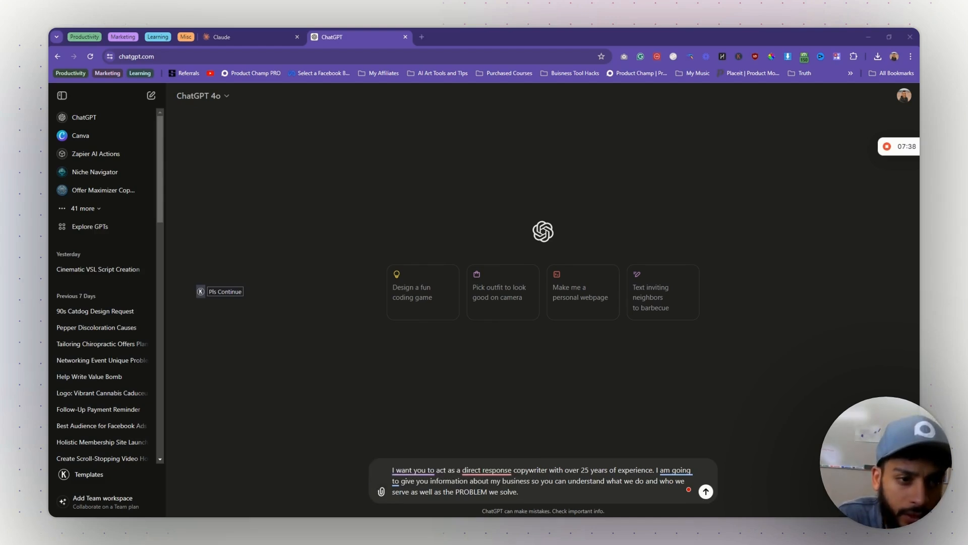
double_click(436, 329)
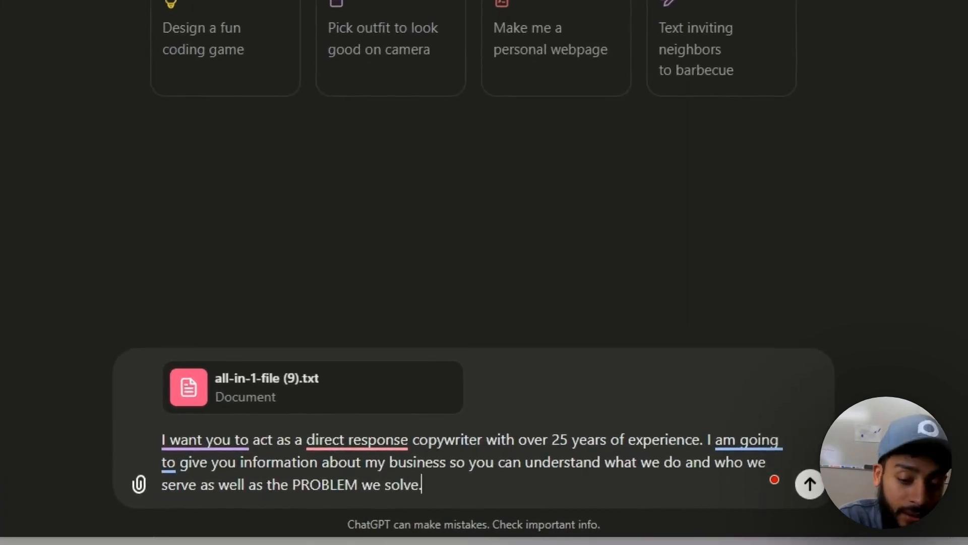
key("shift+Return")
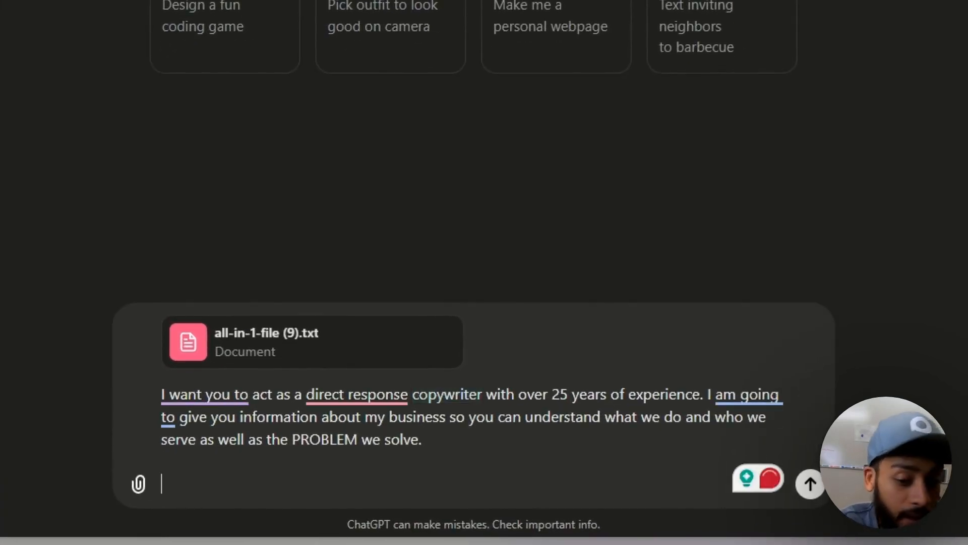
type("I am als")
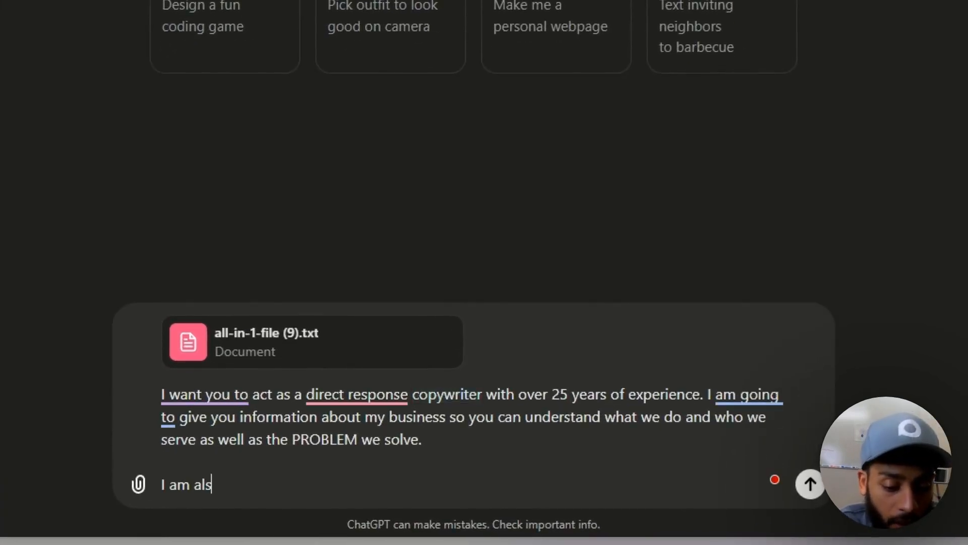
type("o going to be")
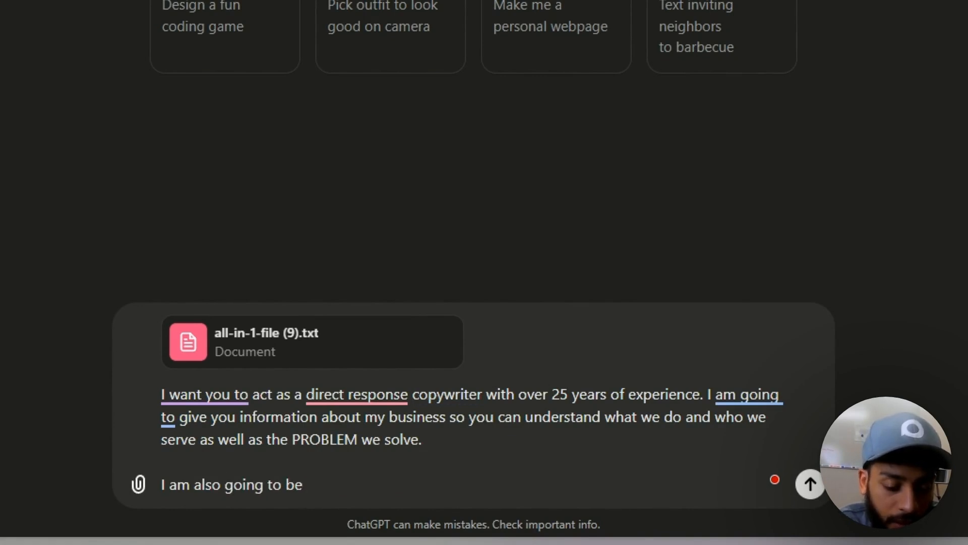
type(" targeting this customer avata")
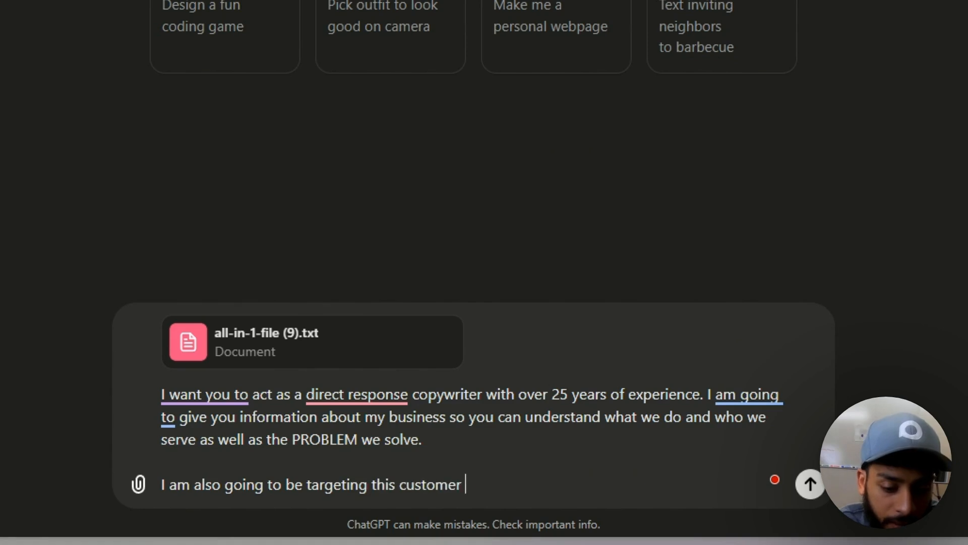
type("r.")
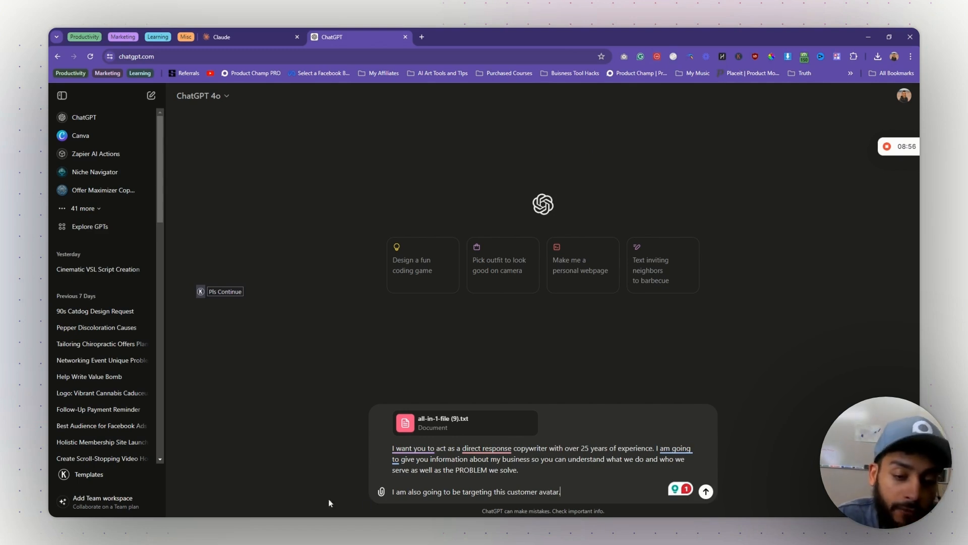
left_click(382, 493)
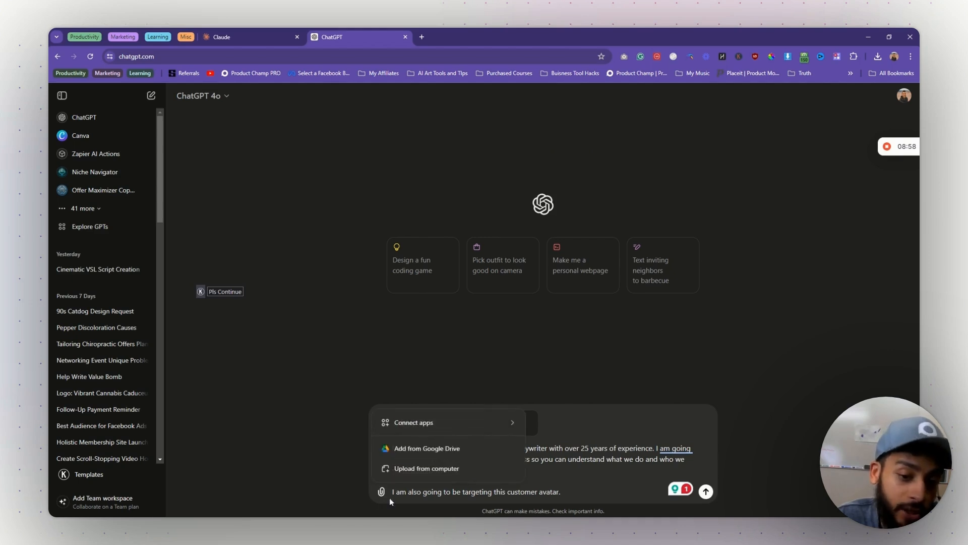
- Upload another file and send the request for 10 low-ticket offers ($7-$27) with complimentary bonuses
left_click(416, 473)
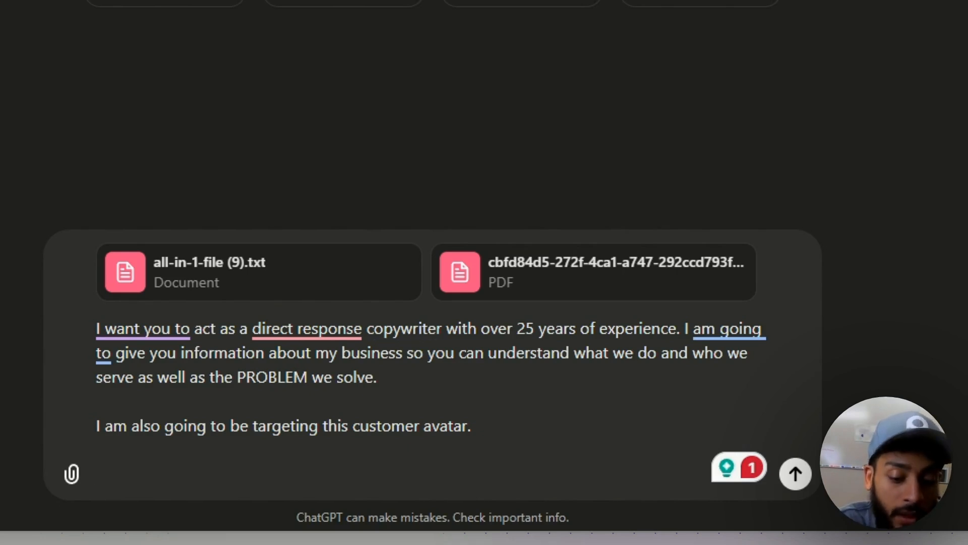
type("I would like you to")
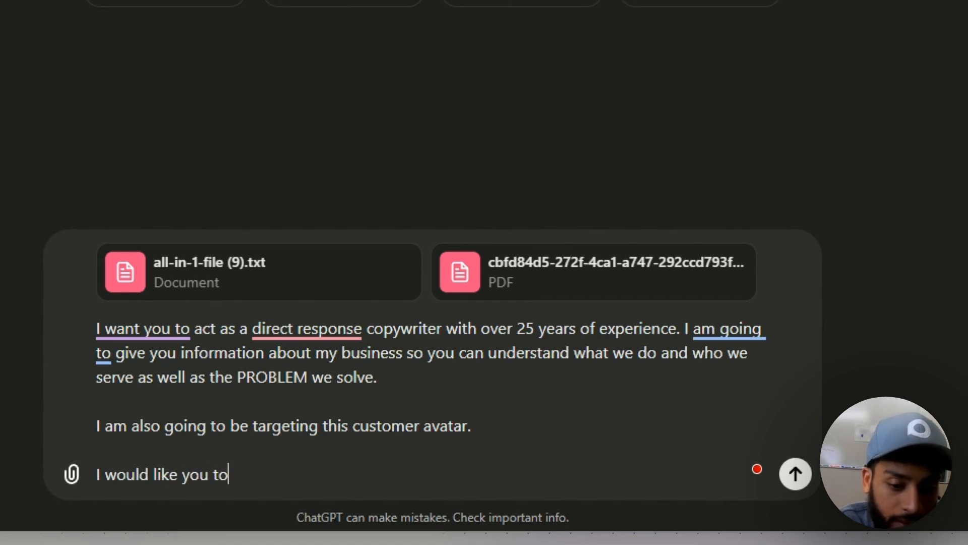
type(" please come up wit")
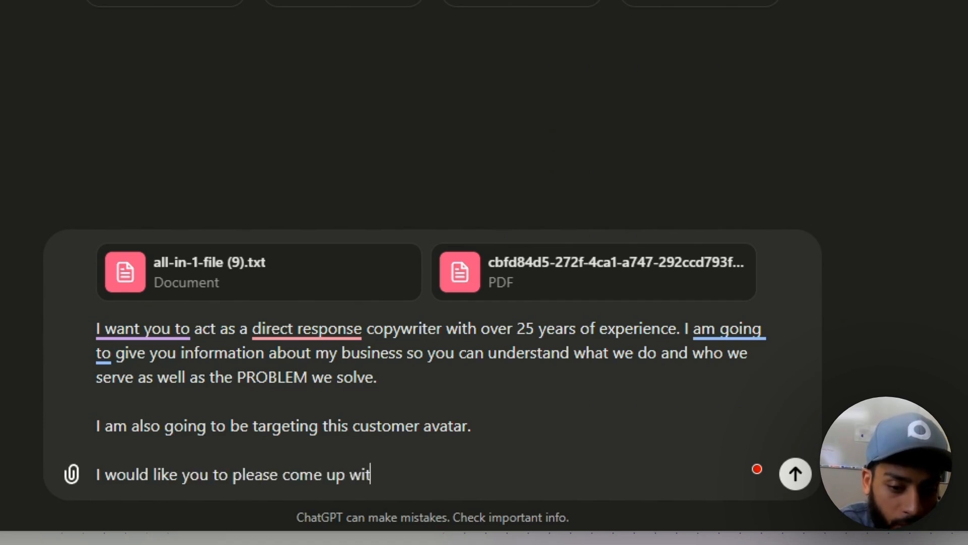
type("h 10 low ticket o")
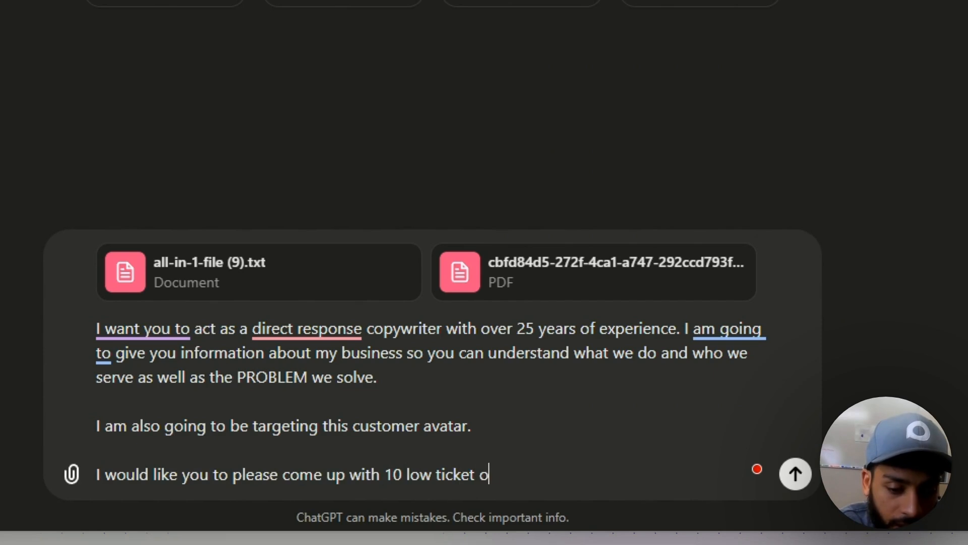
type("ffer ideas with a")
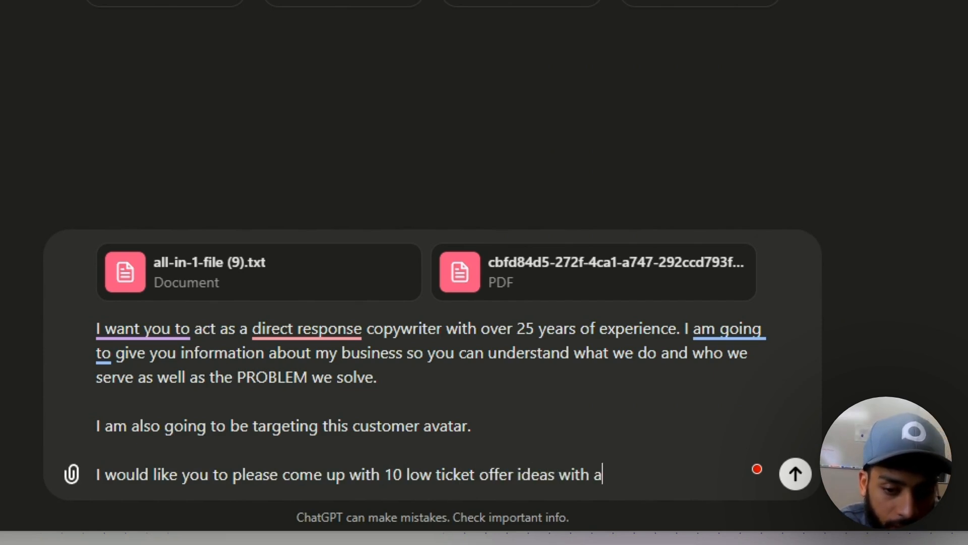
type(" price range ")
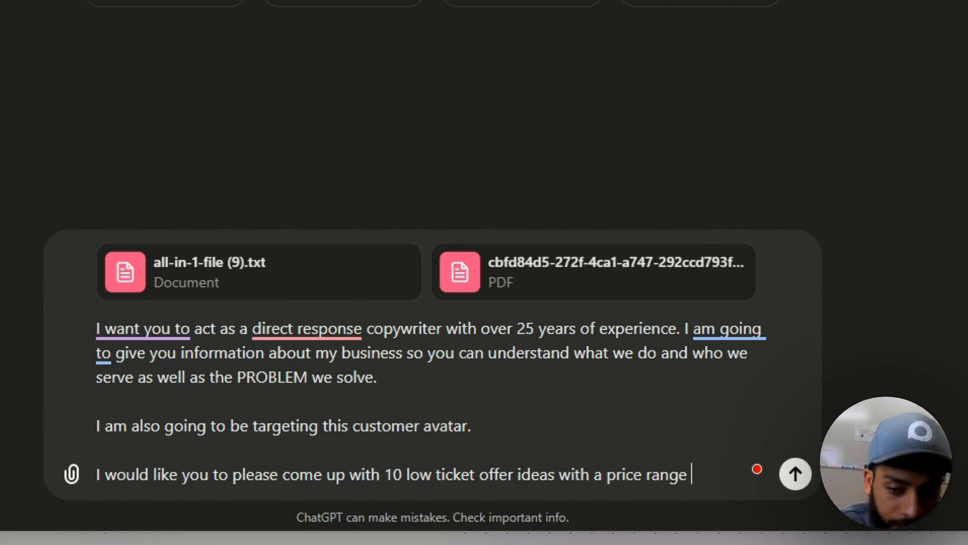
type("($7-")
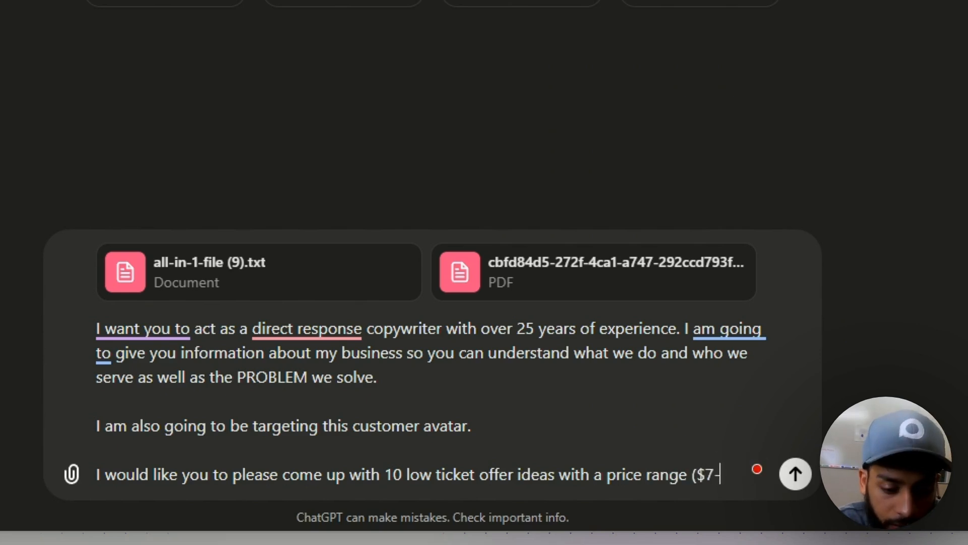
type("$27) and ")
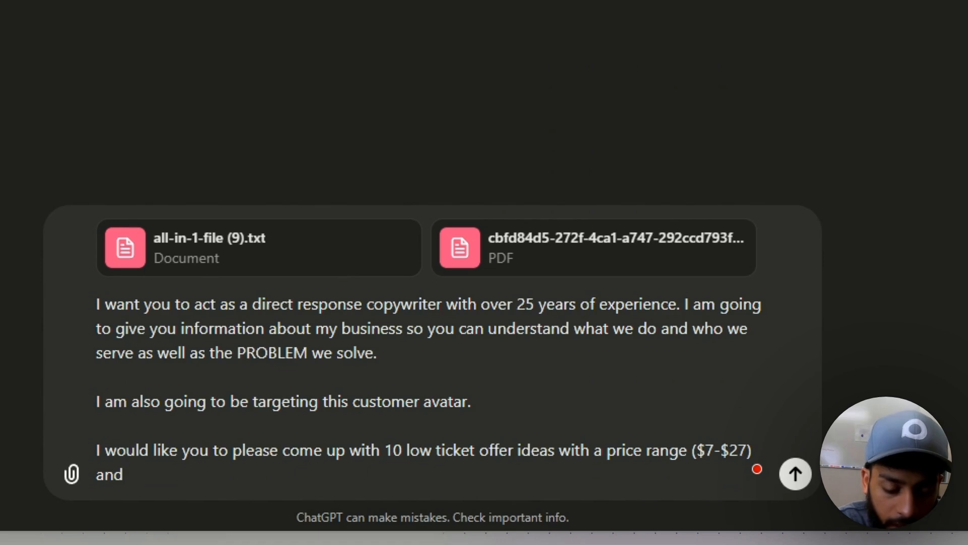
type("also a dec")
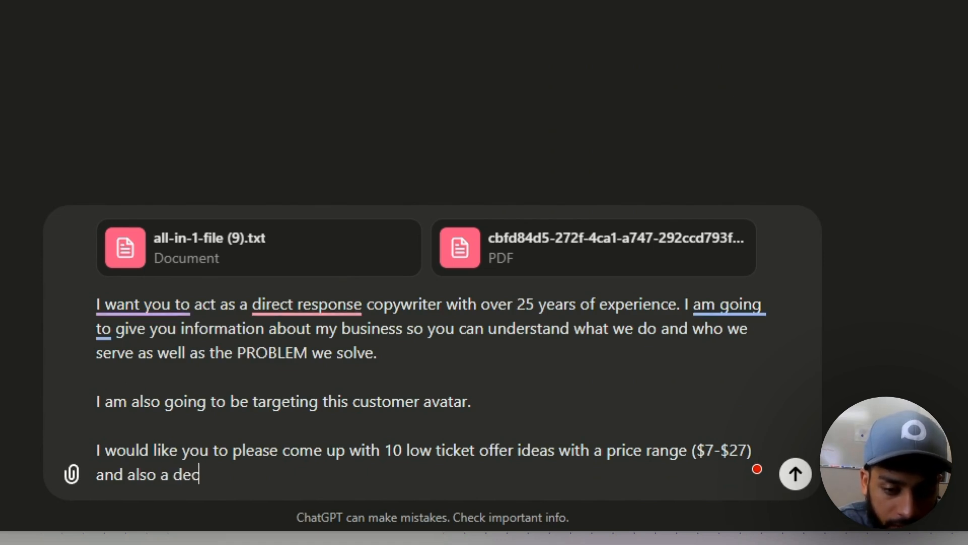
key("BackSpace")
key("BackSpace")
key("BackSpace")
key("BackSpace")
key("BackSpace")
type("complimentary bonuses ")
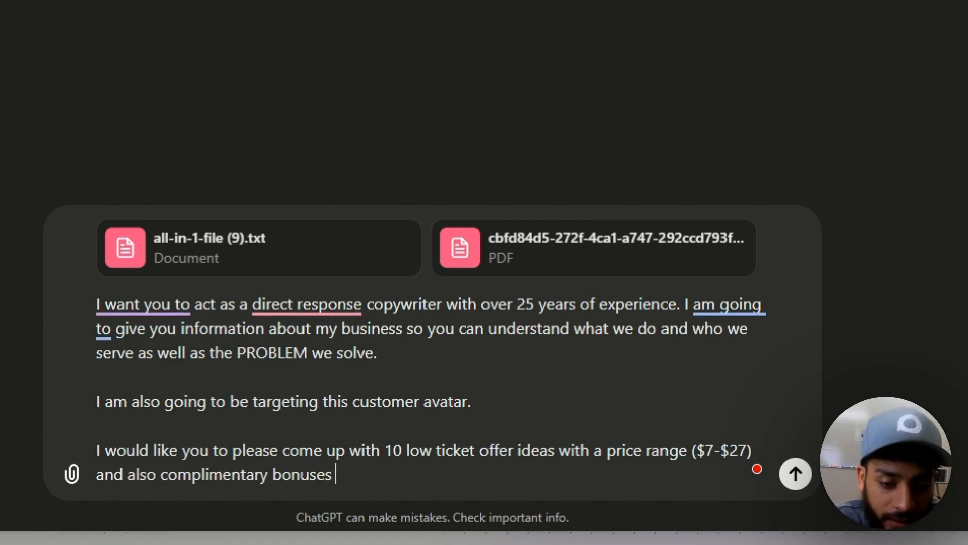
type("with a description th")
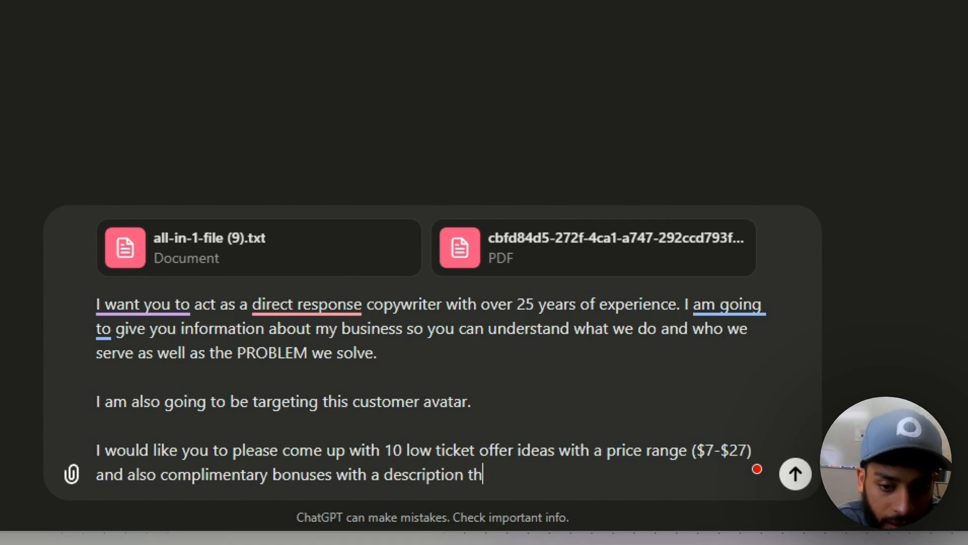
type("at makes them ")
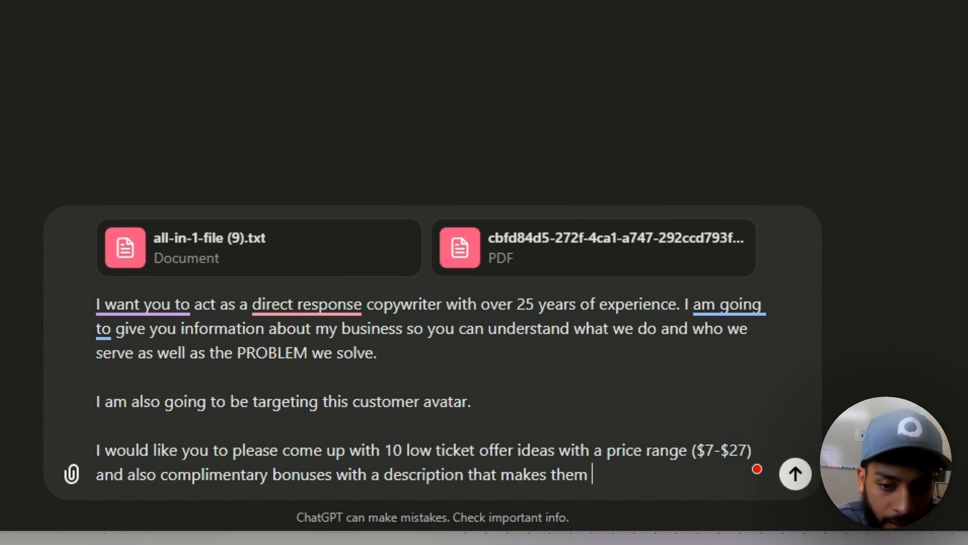
type("want to say \"shut up and")
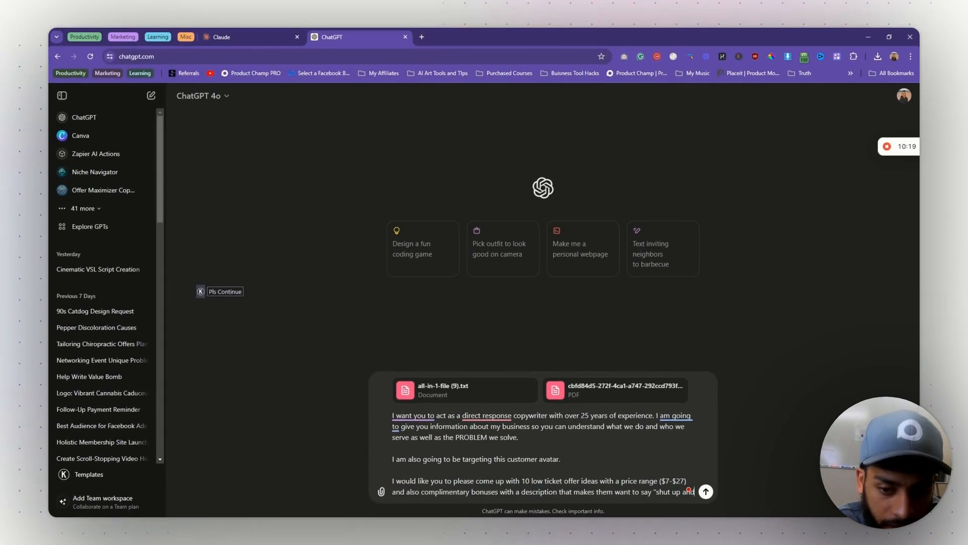
type(" take my mone")
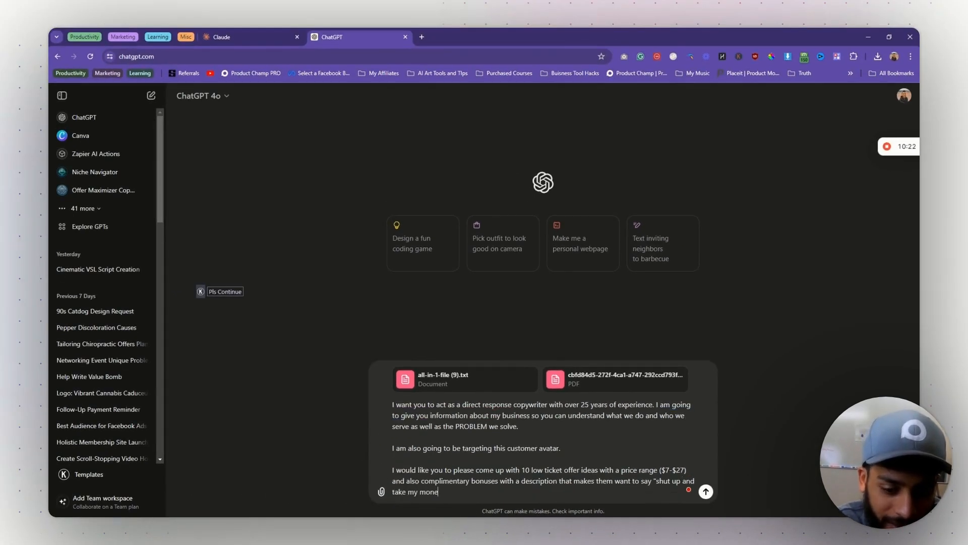
type("y\"")
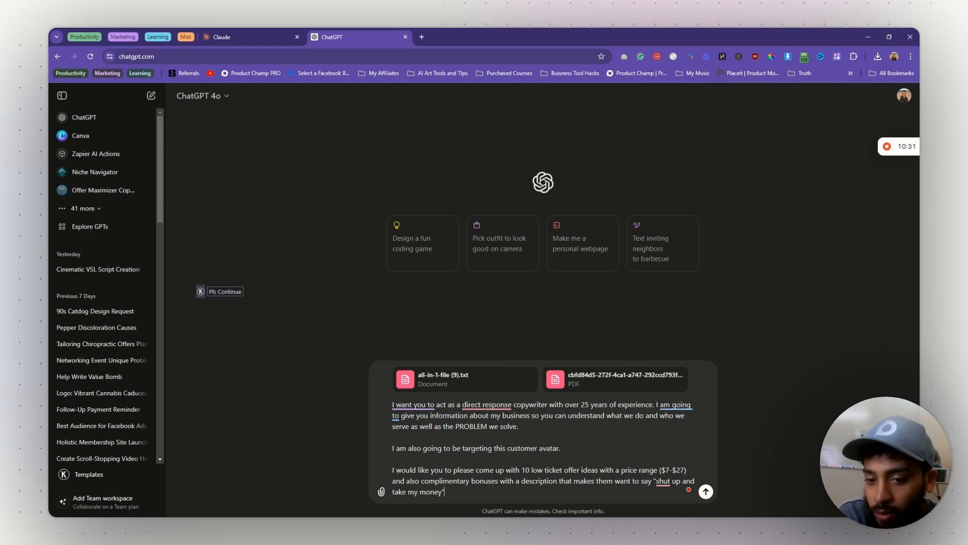
key("Up")
key("Right")
key("Right")
key("Right")
key("Right")
key("Right")
key("Right")
key("Right")
key("Right")
key("Right")
key("Right")
key("Right")
key("Right")
key("Right")
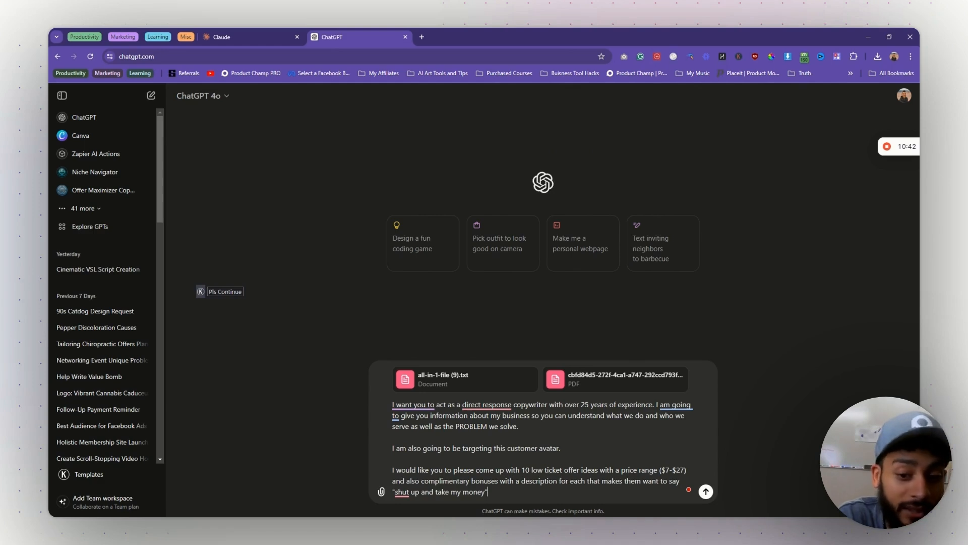
key("Return")
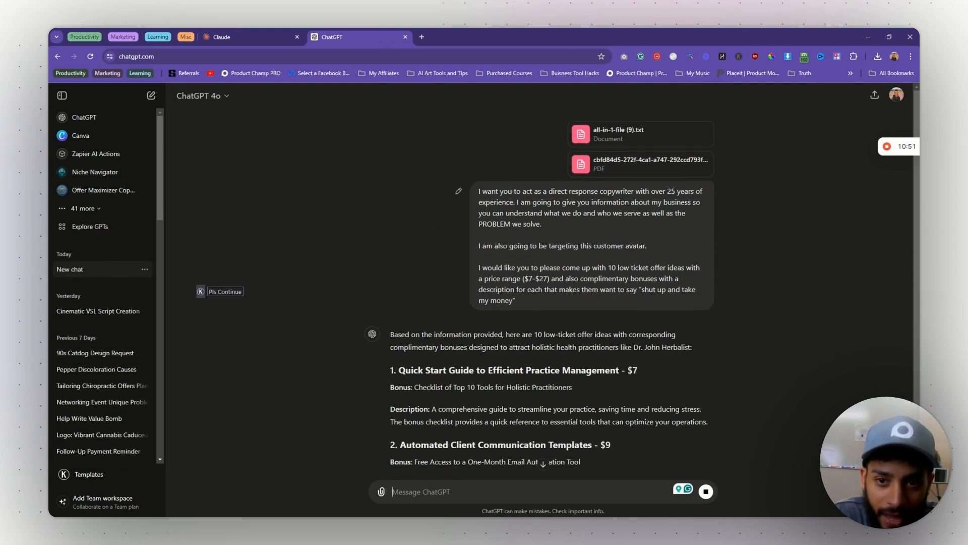
- Read the first offer, highlighting its heading, bonus words Checklist and Holistic, and description
scroll(547, 328, "down", 3)
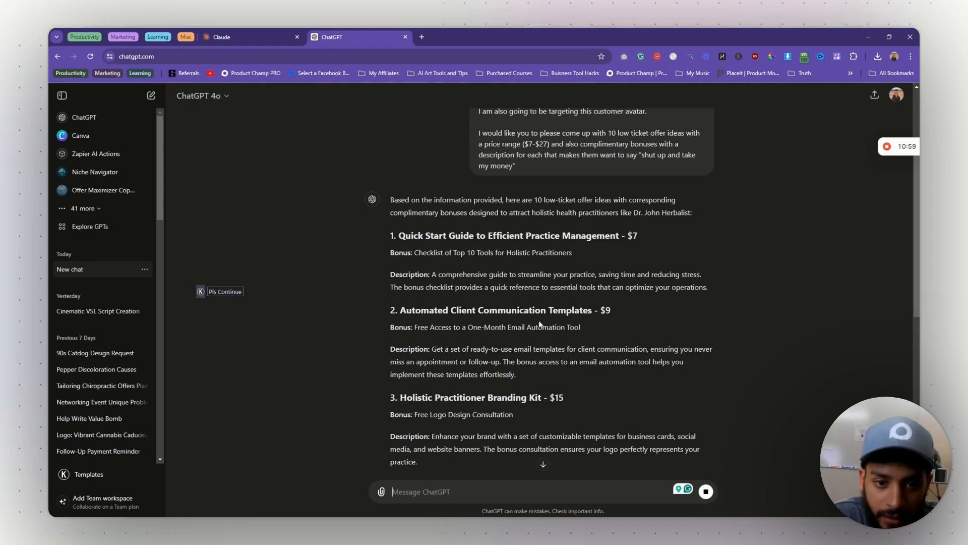
triple_click(423, 237)
left_click(482, 266)
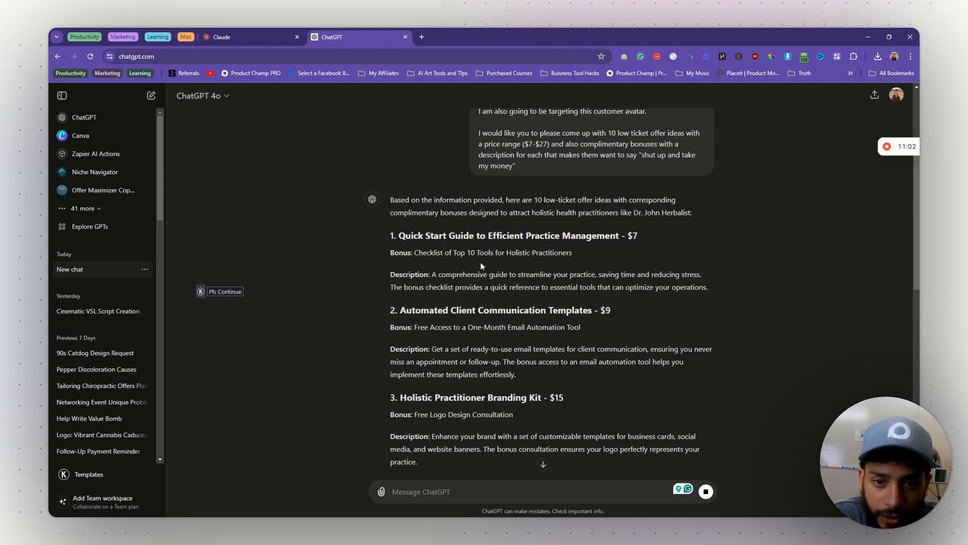
double_click(429, 253)
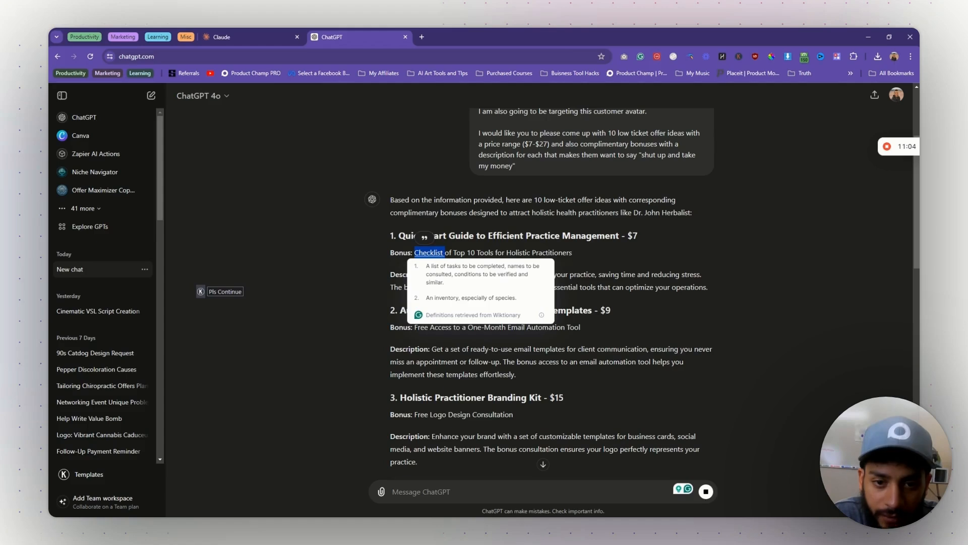
double_click(514, 252)
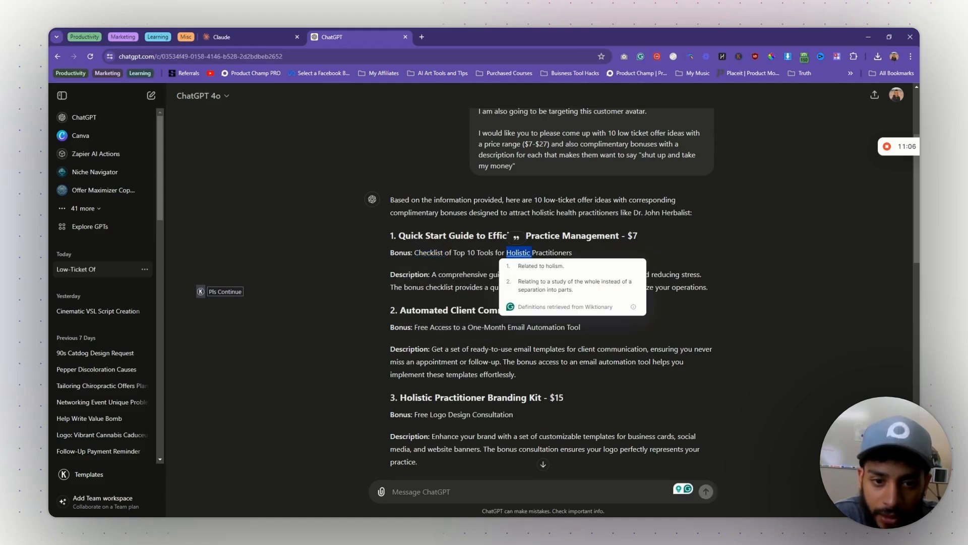
left_click_drag(432, 274, 724, 280)
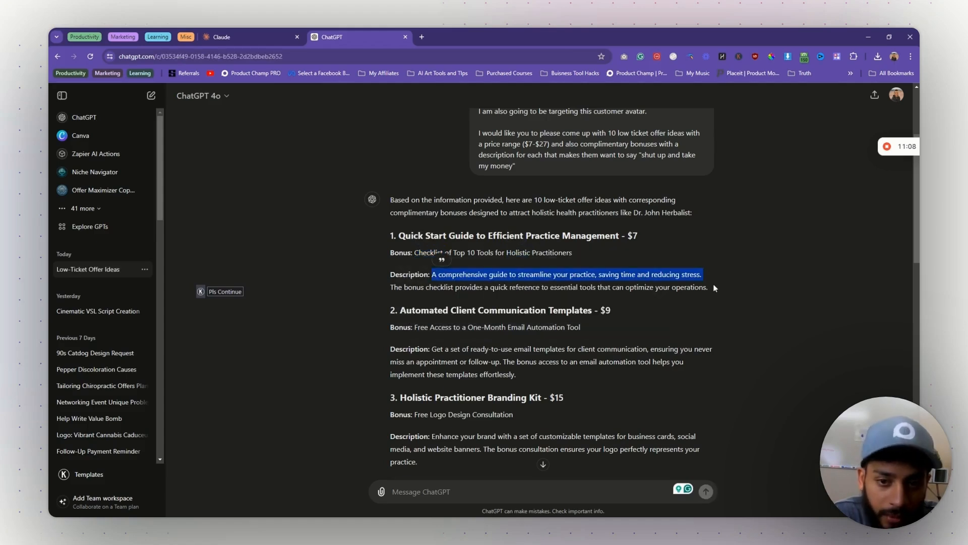
left_click(712, 285)
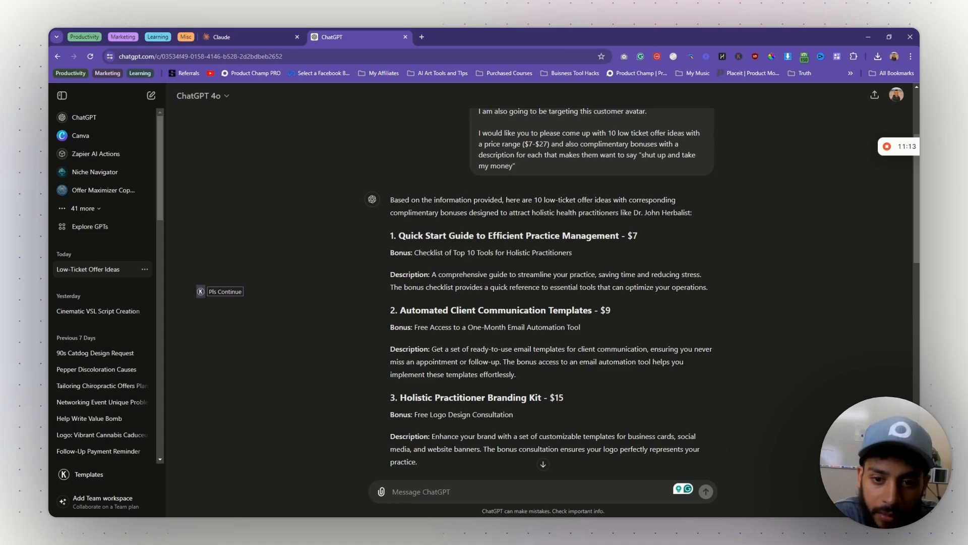
- Read the remaining offers down to the $27 Complete Guide to Running Virtual Consultations
scroll(382, 307, "down", 2)
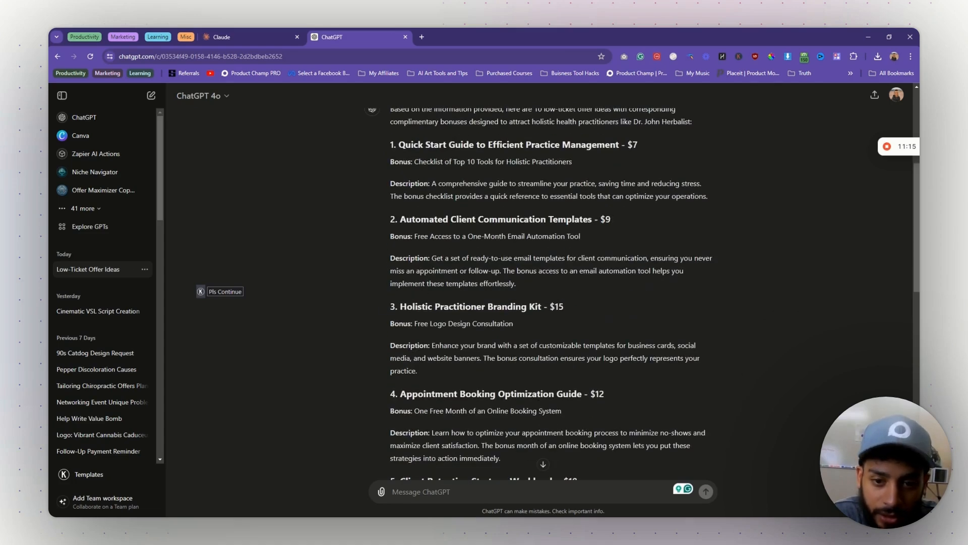
scroll(550, 292, "down", 2)
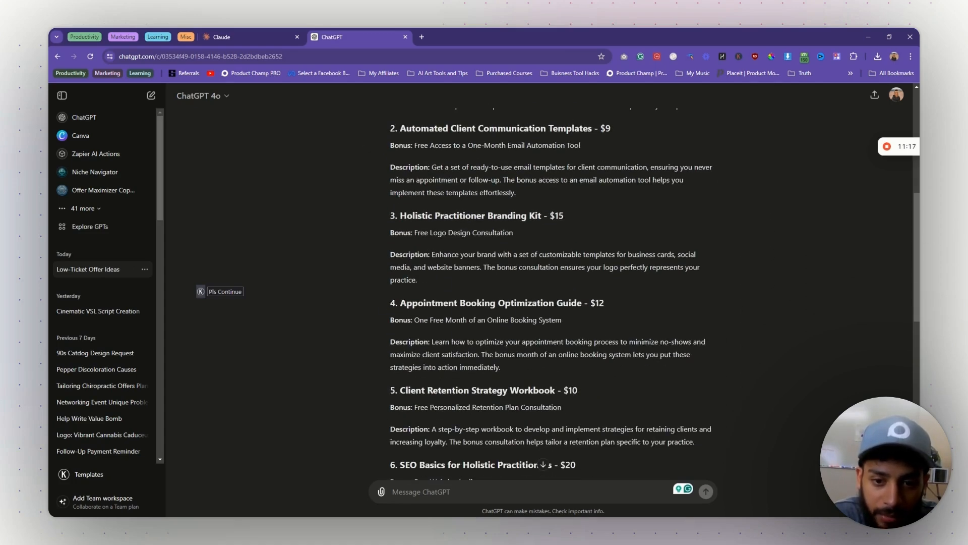
scroll(550, 292, "down", 2)
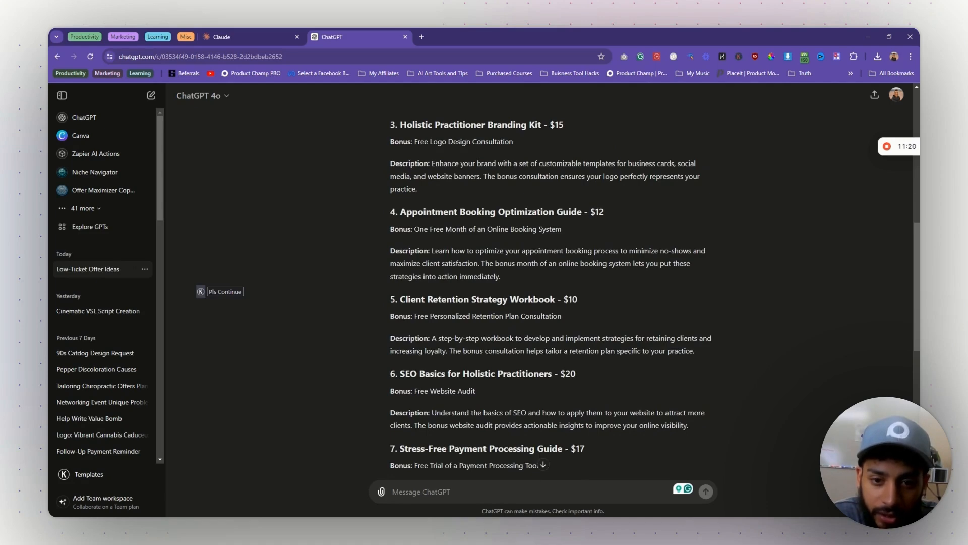
scroll(485, 371, "down", 8)
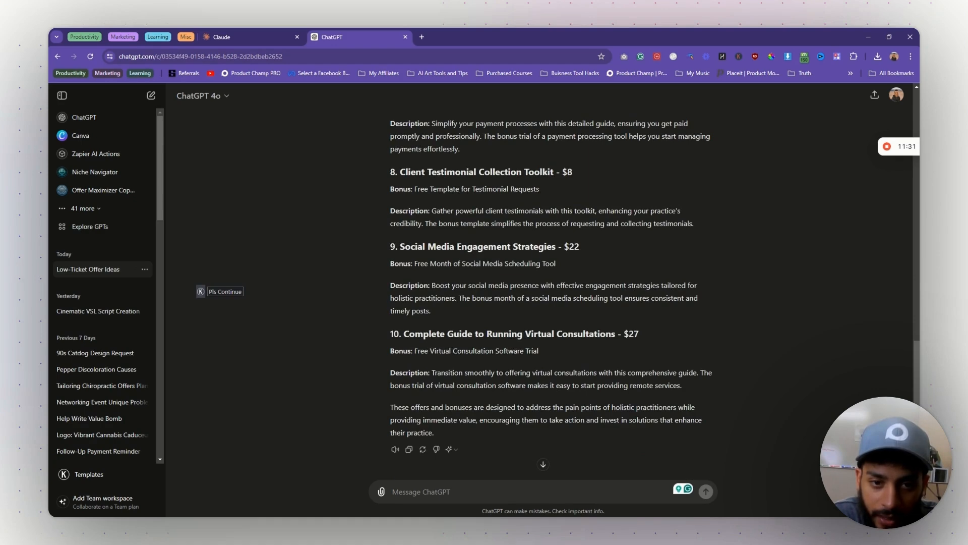
triple_click(427, 172)
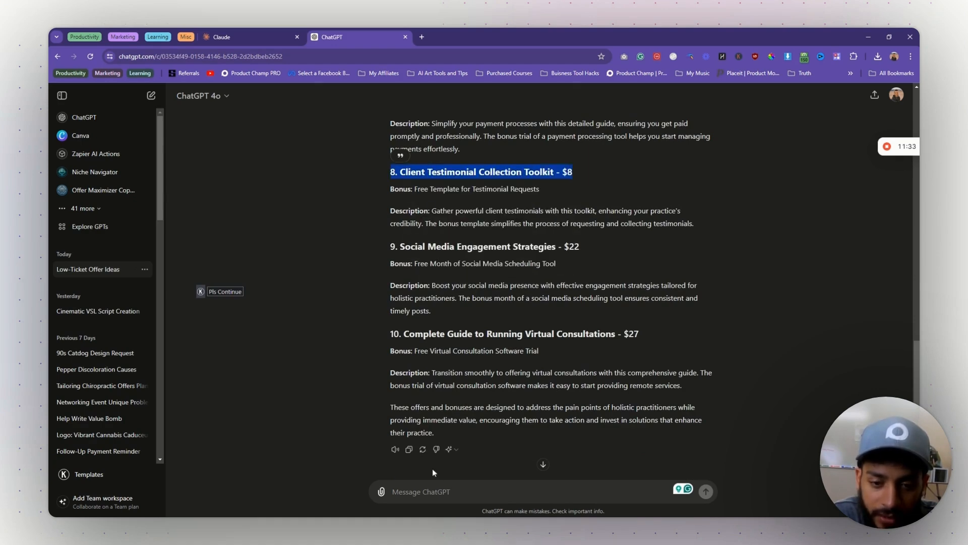
left_click(435, 492)
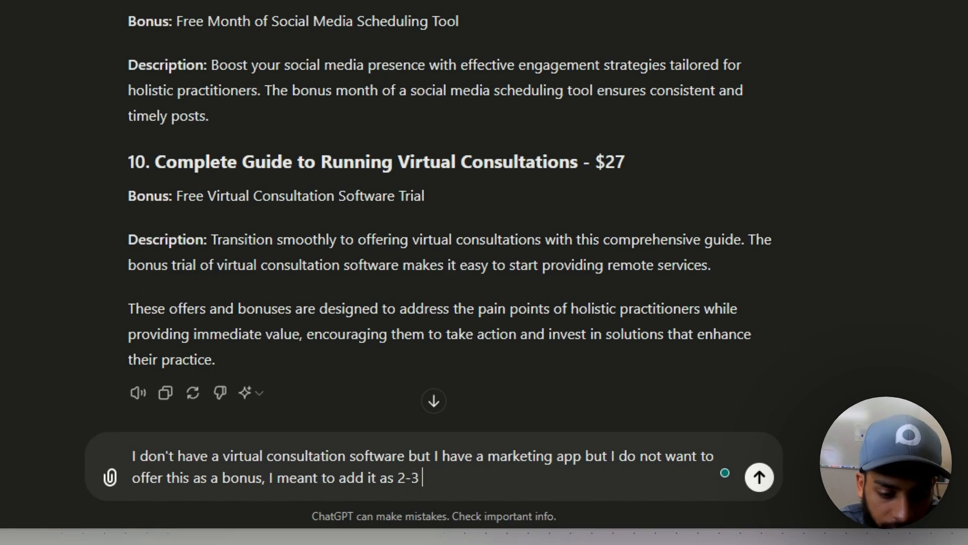
- Send the follow-up asking for 2-3 bonuses for each offer
type("bonuses for each offer")
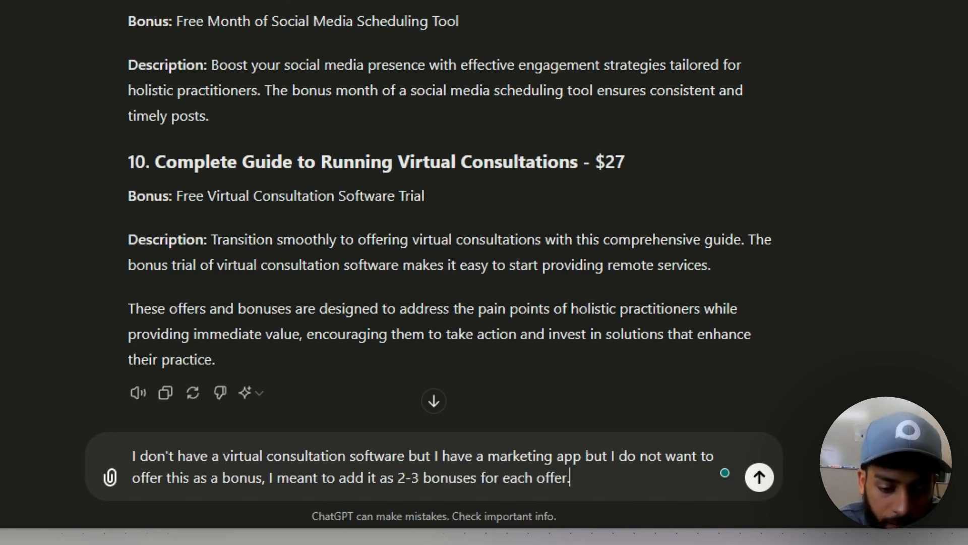
type(".")
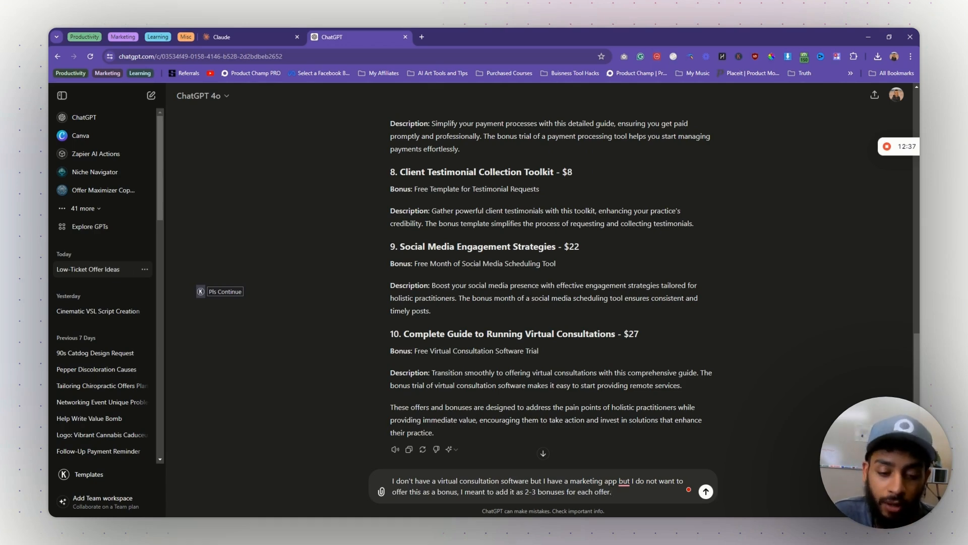
key("Return")
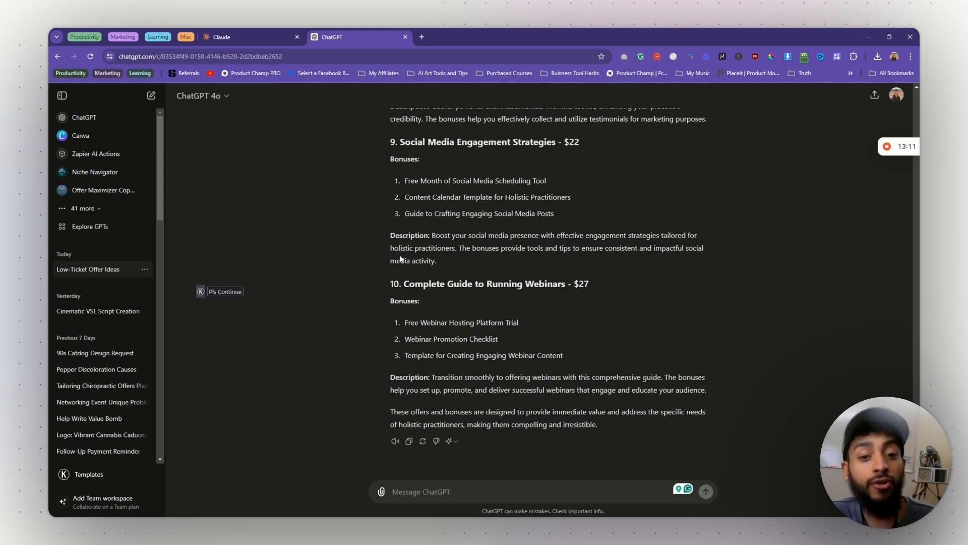
scroll(397, 267, "up", 20)
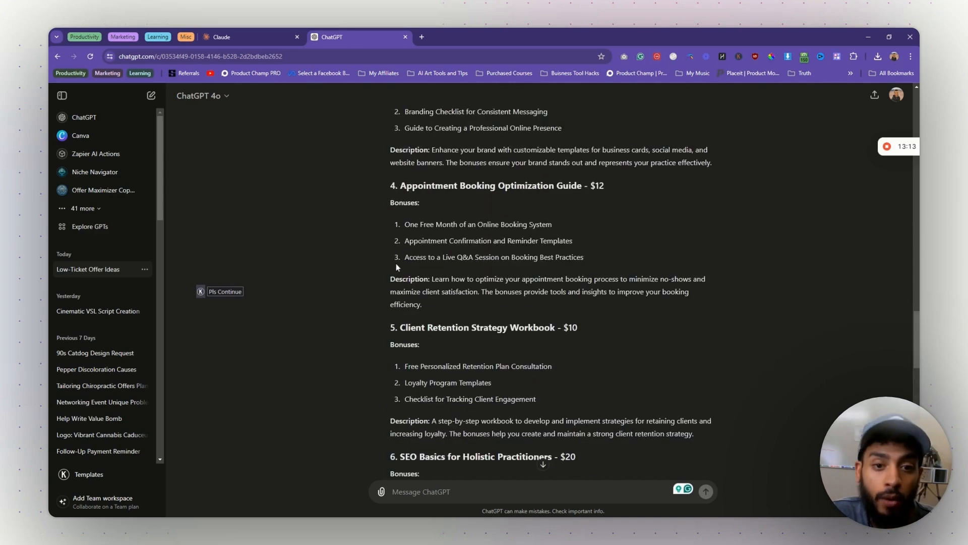
scroll(397, 266, "down", 20)
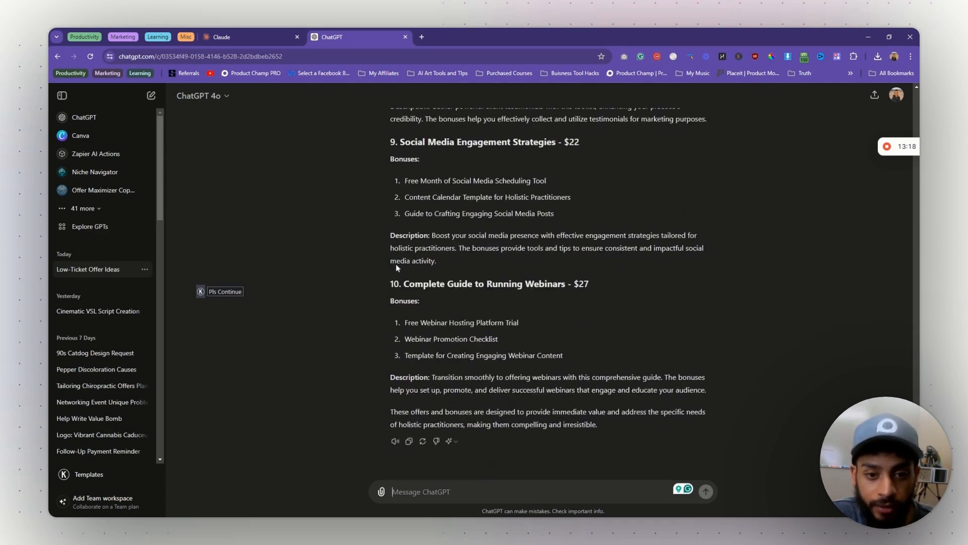
scroll(397, 267, "up", 20)
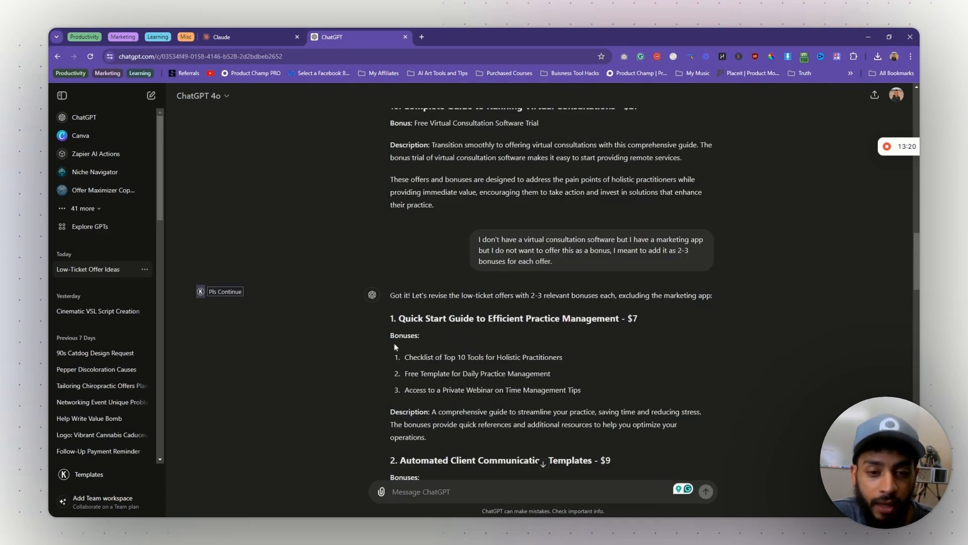
scroll(394, 343, "down", 20)
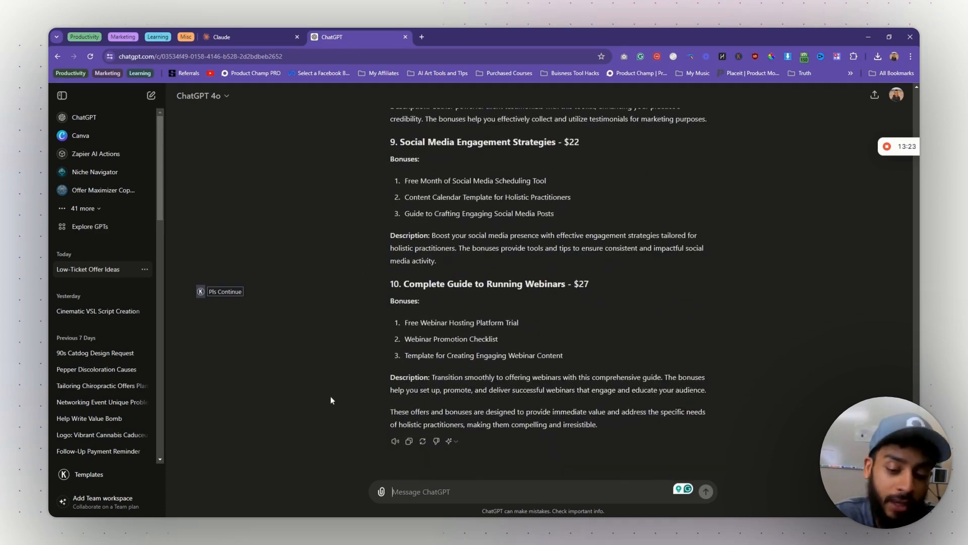
type("You forgot to add ")
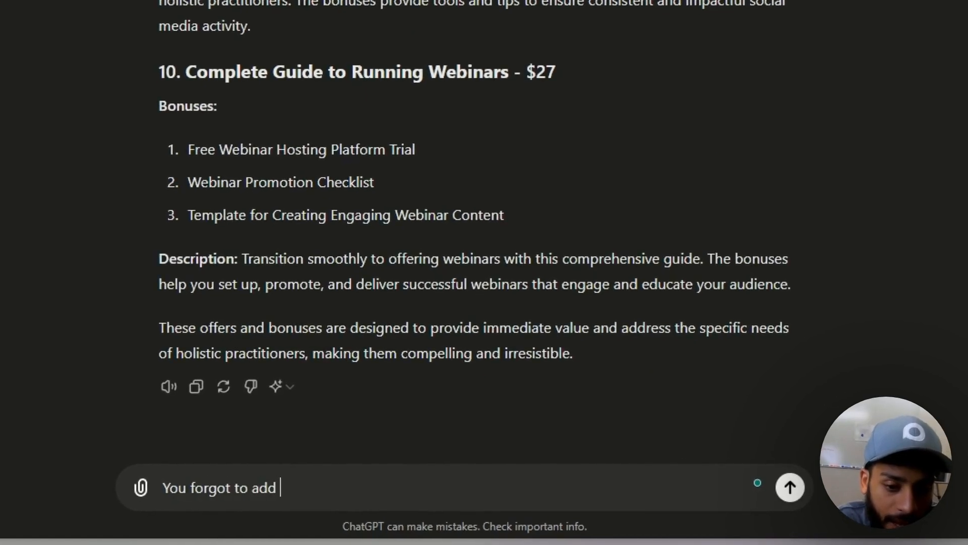
type("the descriptions for EACH ")
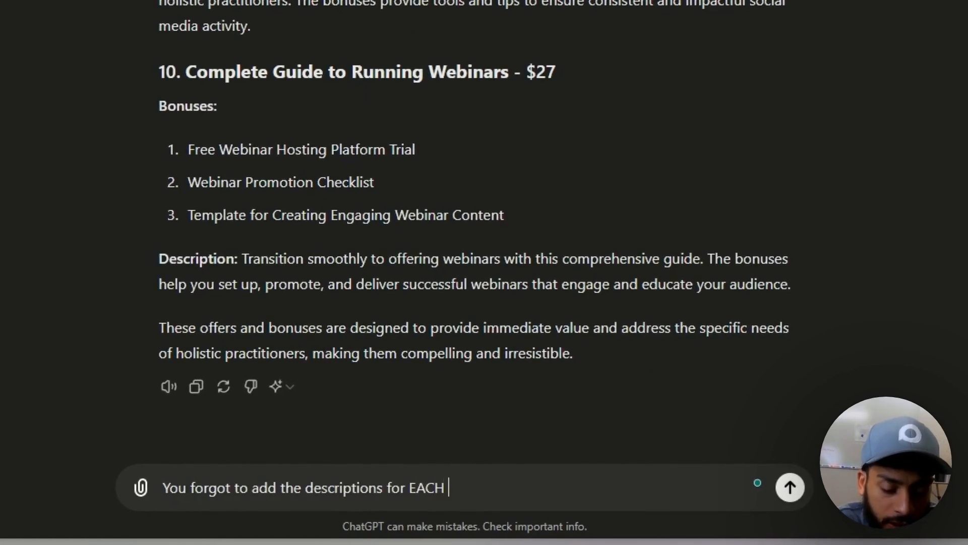
type("bonus of each offer")
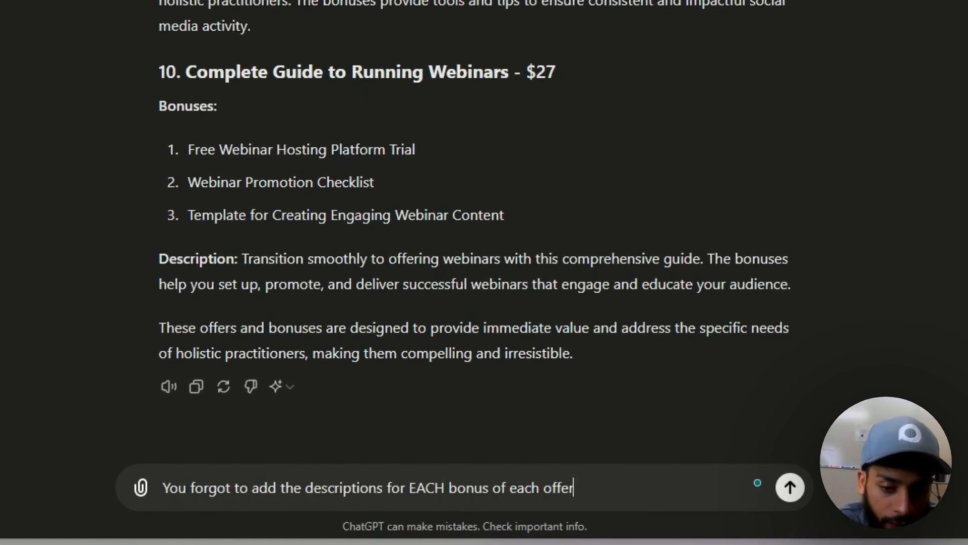
type(" presented.")
- Send 'You forgot to add the descriptions for EACH bonus of each offer presented.'
key("Return")
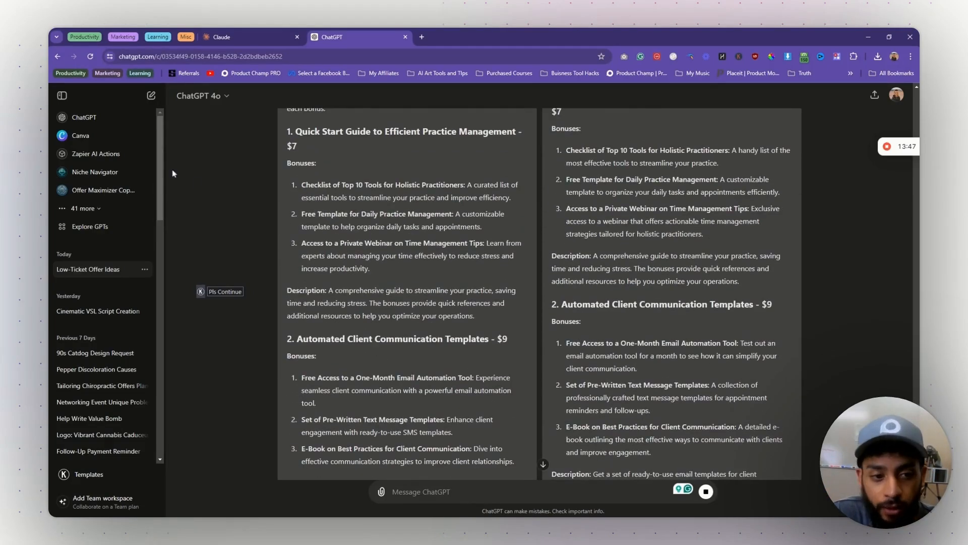
- Compare both responses, keep the second, and start 'I really like #3… price $27' reply
scroll(637, 250, "down", 3)
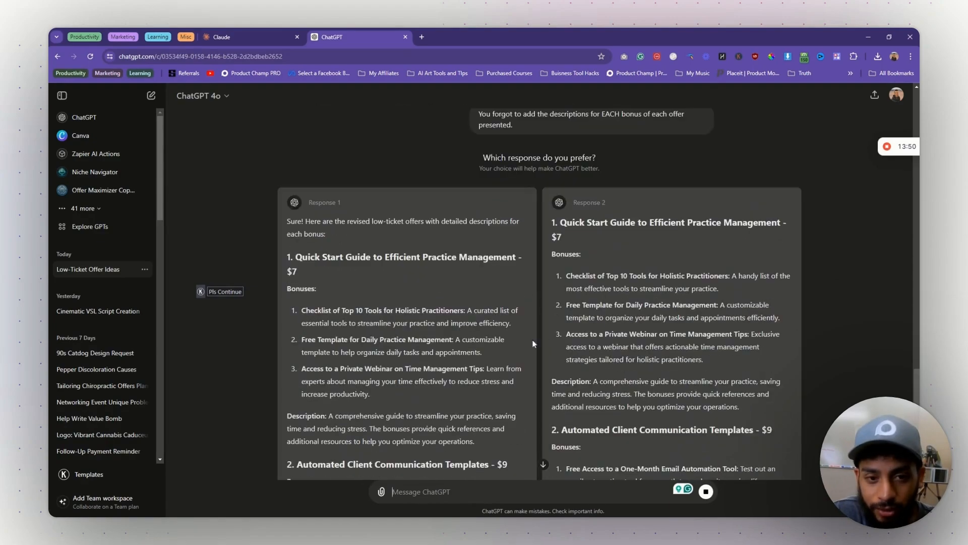
scroll(512, 393, "down", 1)
scroll(512, 393, "down", 12)
scroll(507, 387, "up", 10)
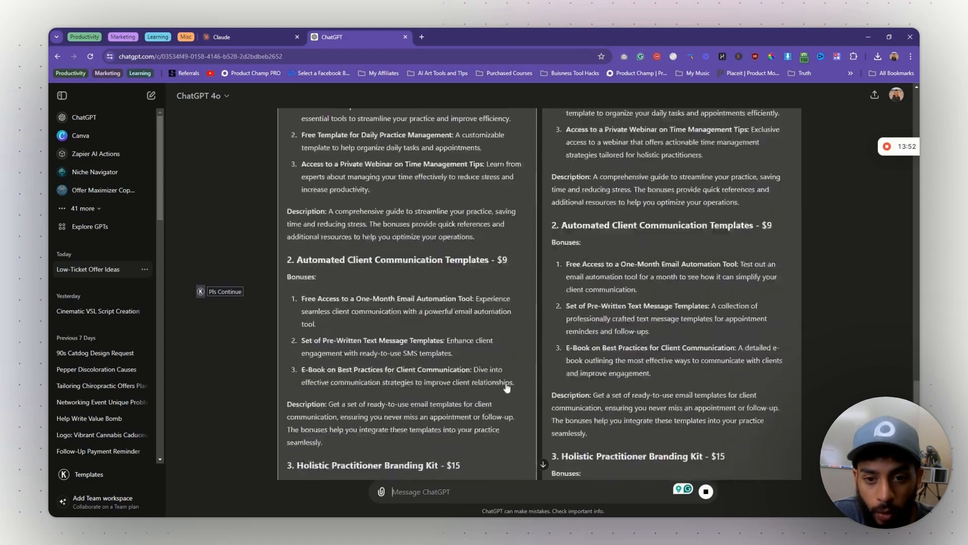
scroll(507, 388, "down", 10)
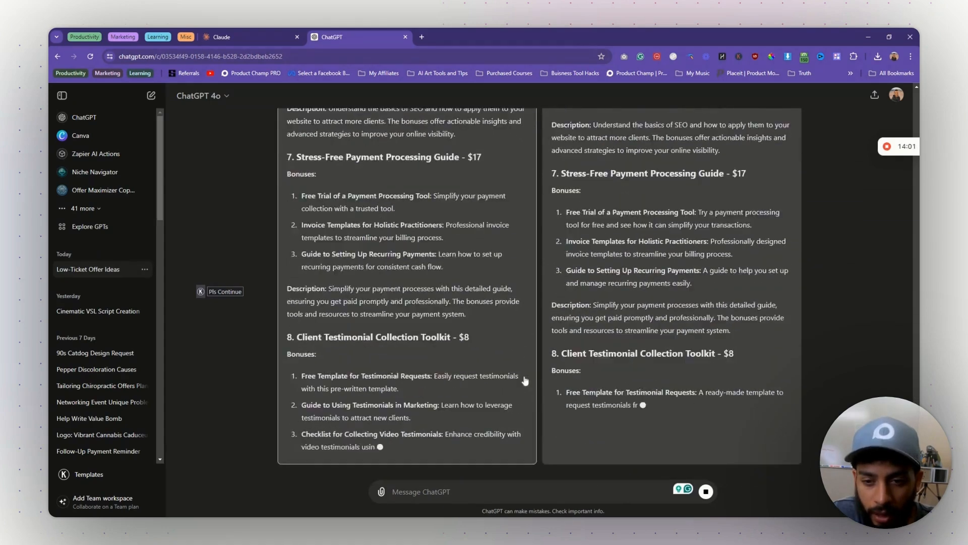
scroll(525, 381, "up", 12)
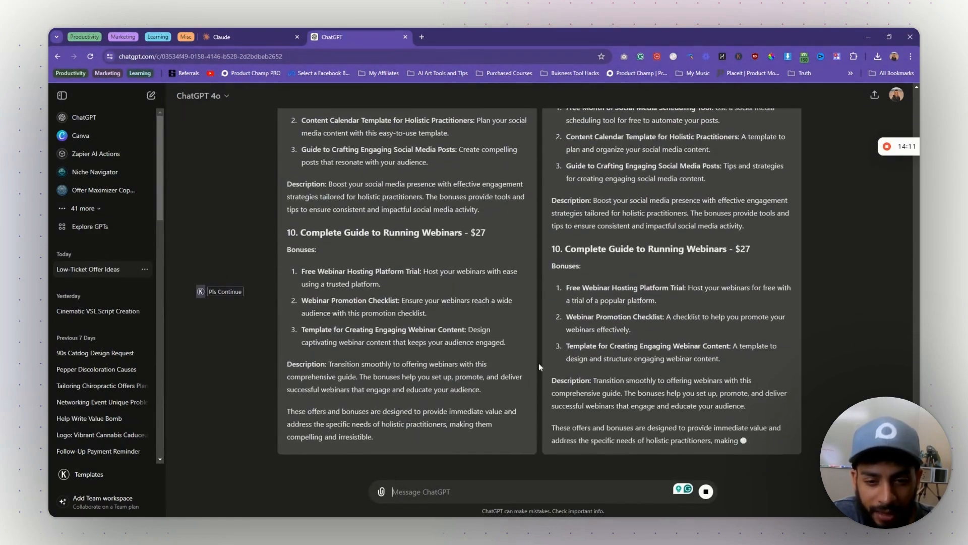
scroll(539, 362, "up", 15)
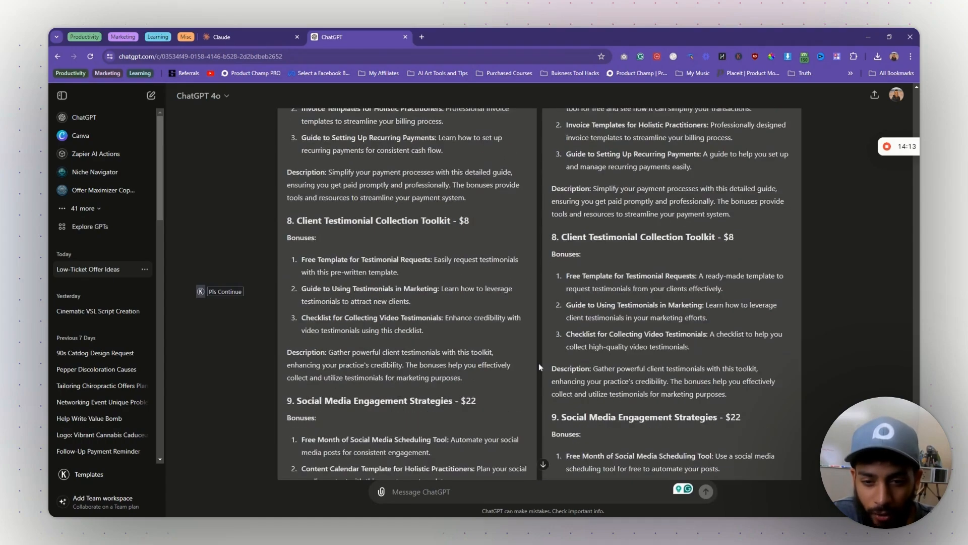
scroll(538, 366, "up", 15)
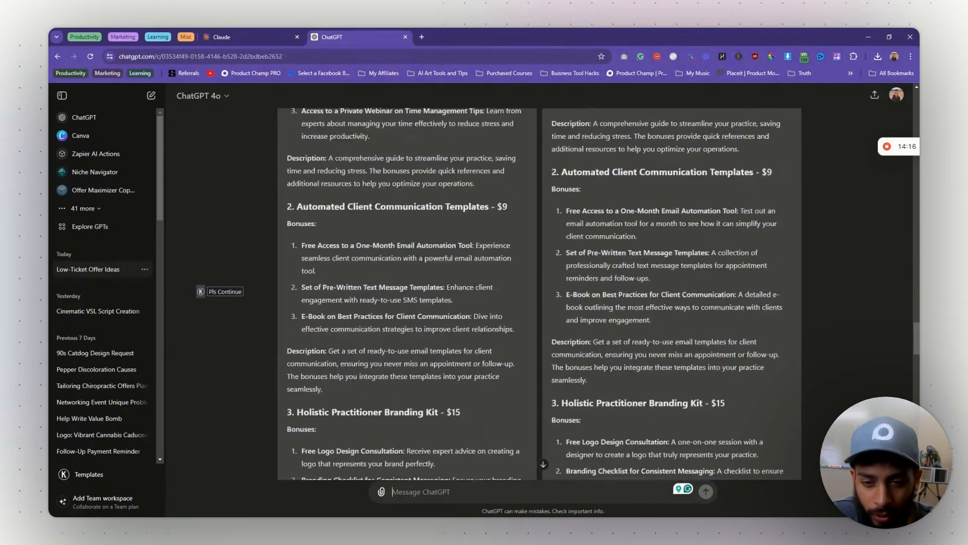
scroll(626, 337, "up", 5)
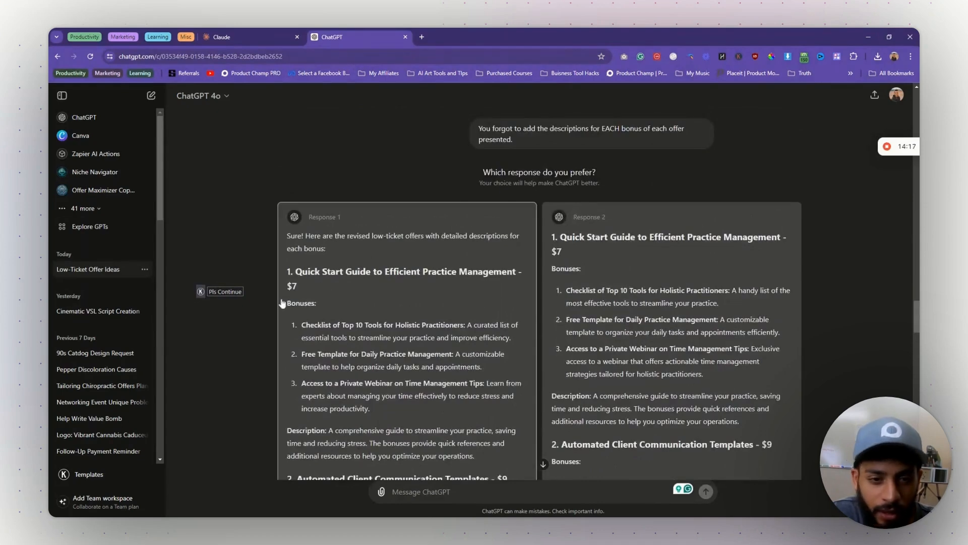
scroll(580, 348, "down", 10)
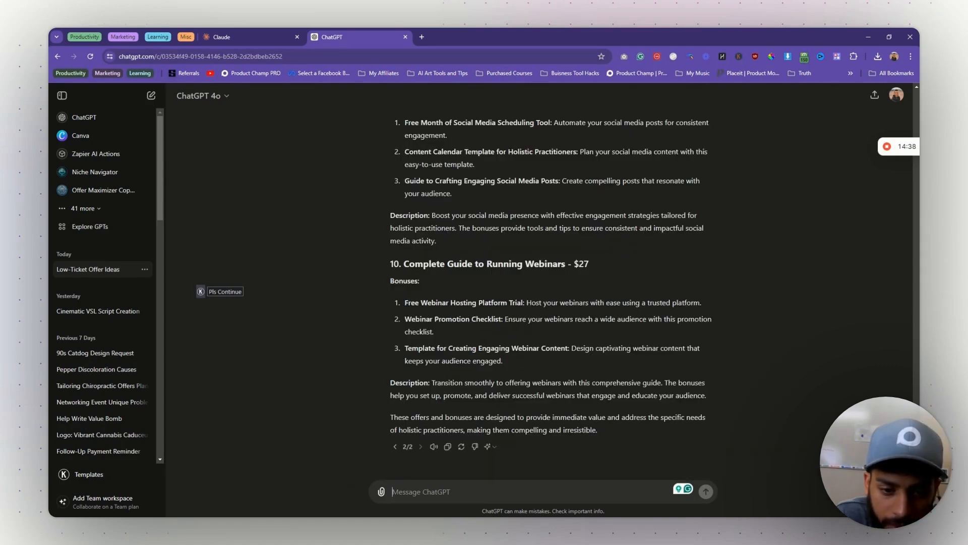
type("I really l")
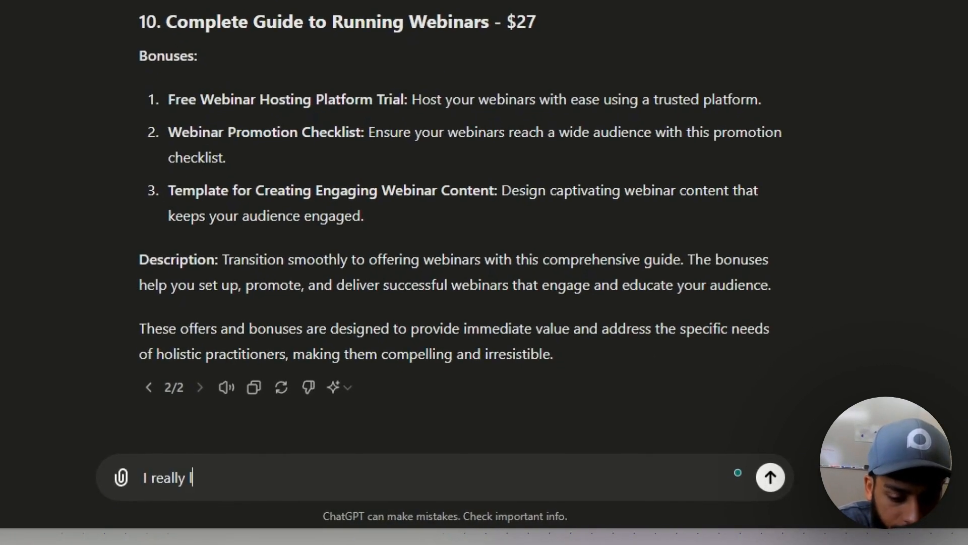
type("ike #3 However ")
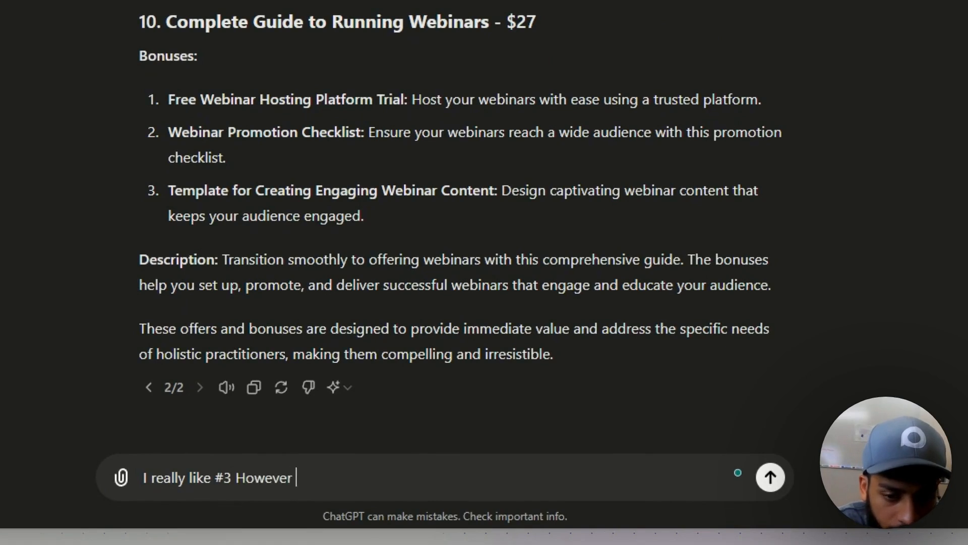
type("let's make the price ")
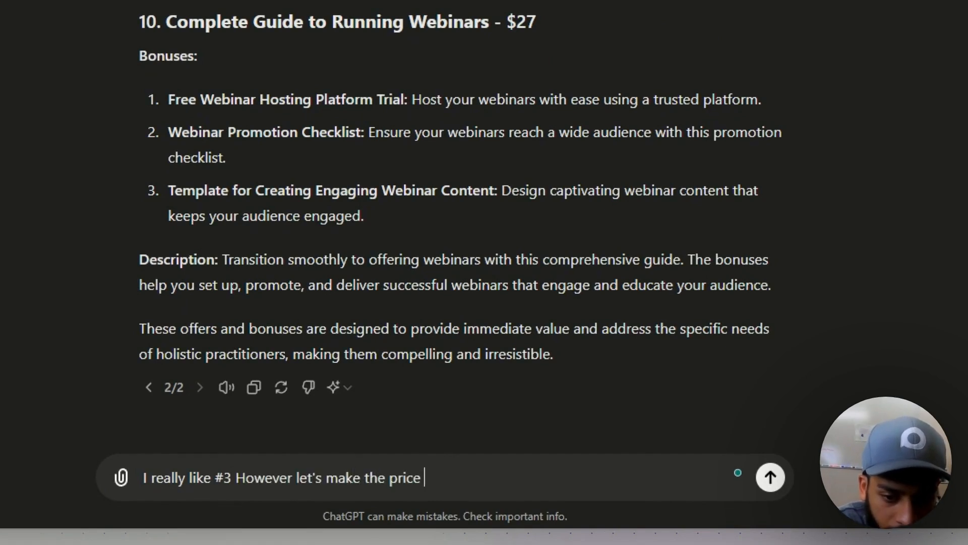
type("$27 and it can incl")
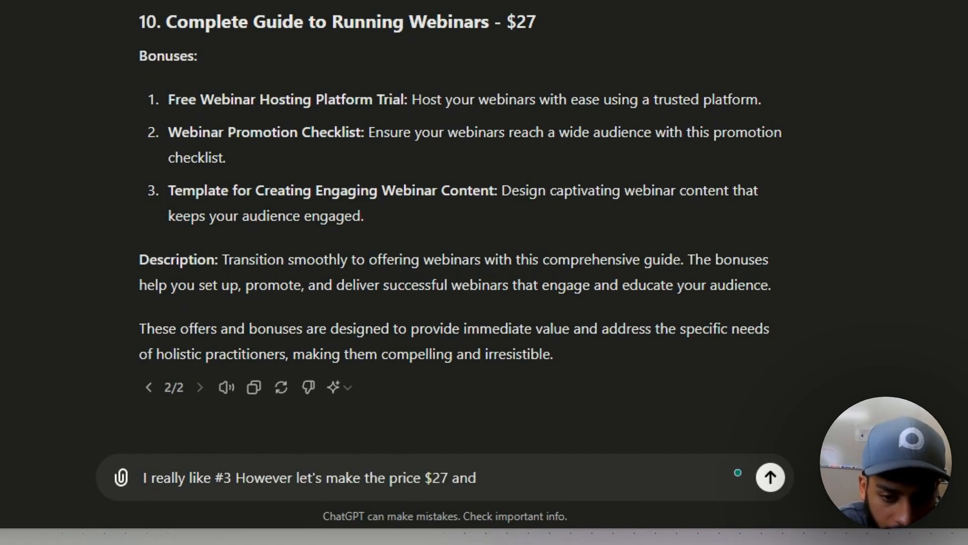
type("ude making a logo in canva as a bonus")
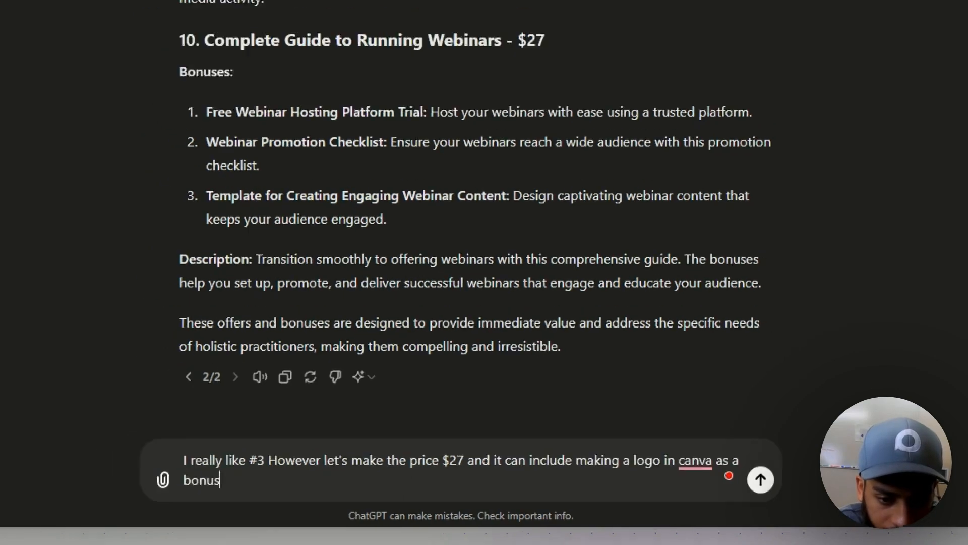
- Send the request to reprice offer #3 at $27 with a Canva logo-making bonus
key("Return")
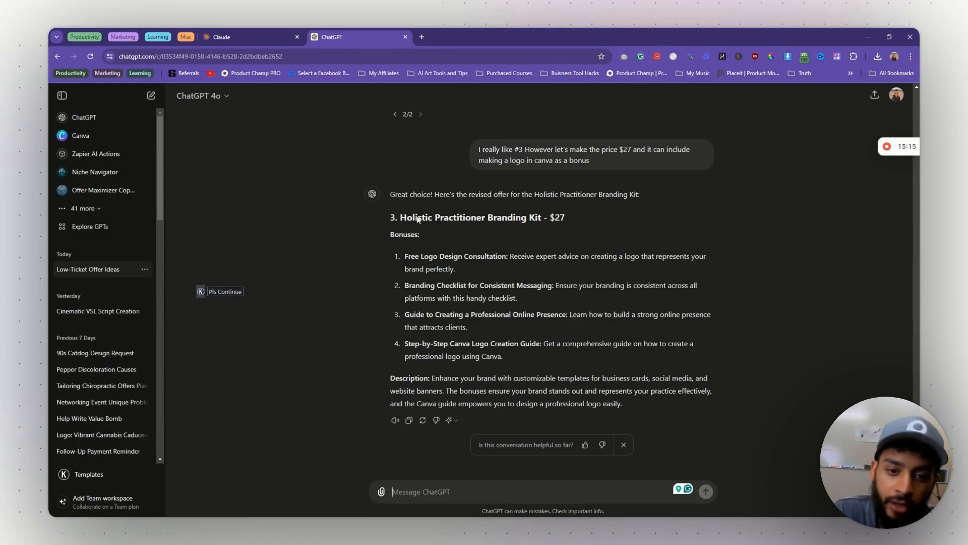
scroll(643, 327, "up", 15)
scroll(643, 327, "down", 6)
scroll(642, 327, "up", 5)
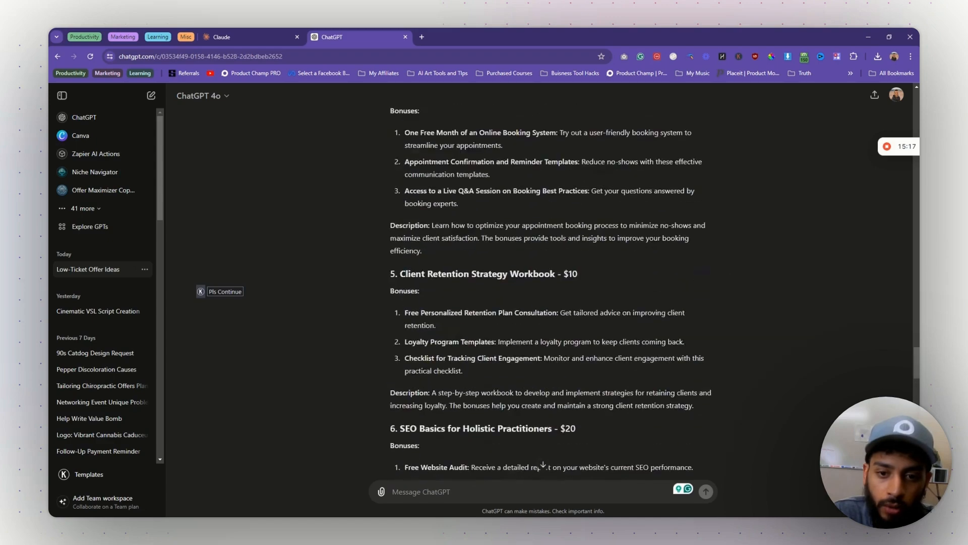
scroll(640, 326, "down", 8)
scroll(640, 326, "up", 20)
scroll(494, 255, "up", 15)
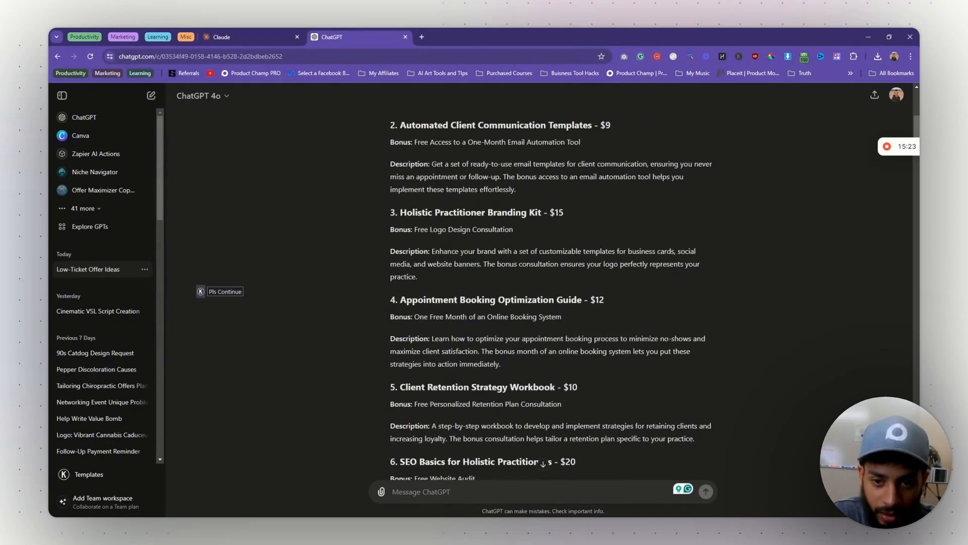
scroll(494, 256, "down", 20)
scroll(493, 256, "up", 10)
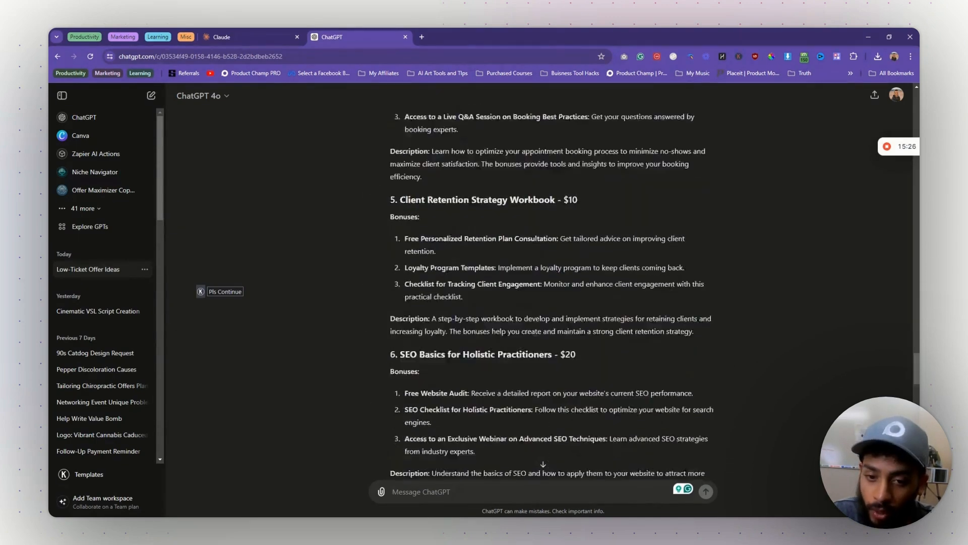
scroll(494, 255, "down", 20)
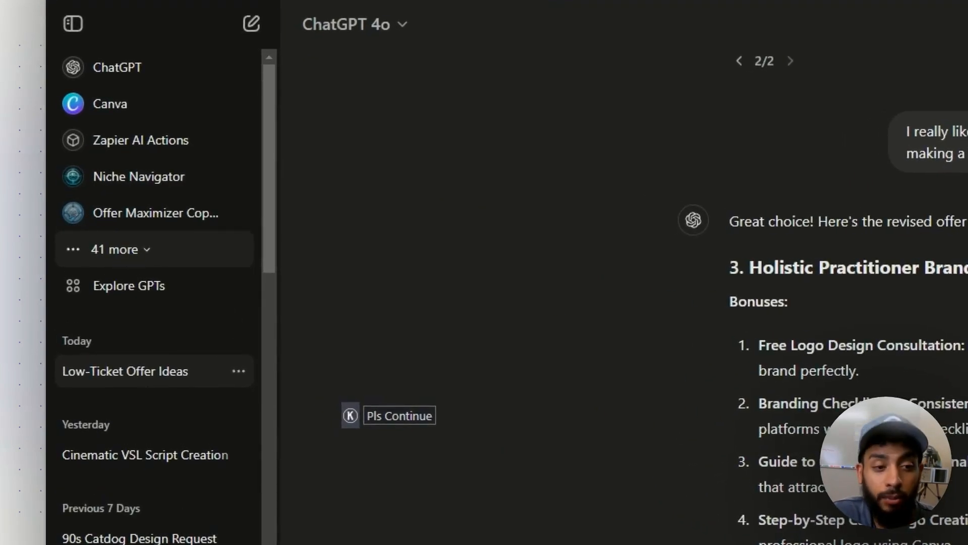
- Expand the sidebar's full list of custom GPTs and scroll through it
left_click(135, 259)
scroll(180, 353, "down", 10)
scroll(180, 352, "up", 15)
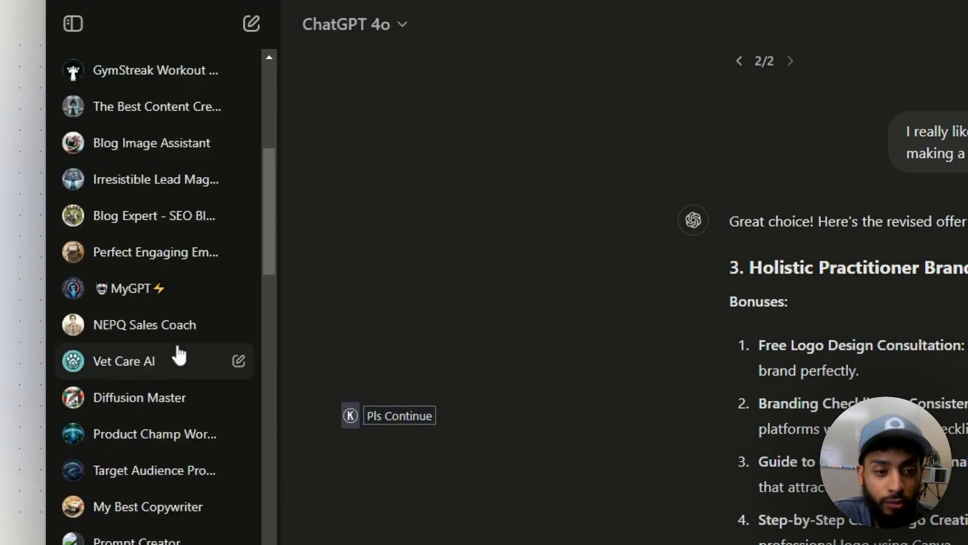
scroll(147, 306, "down", 10)
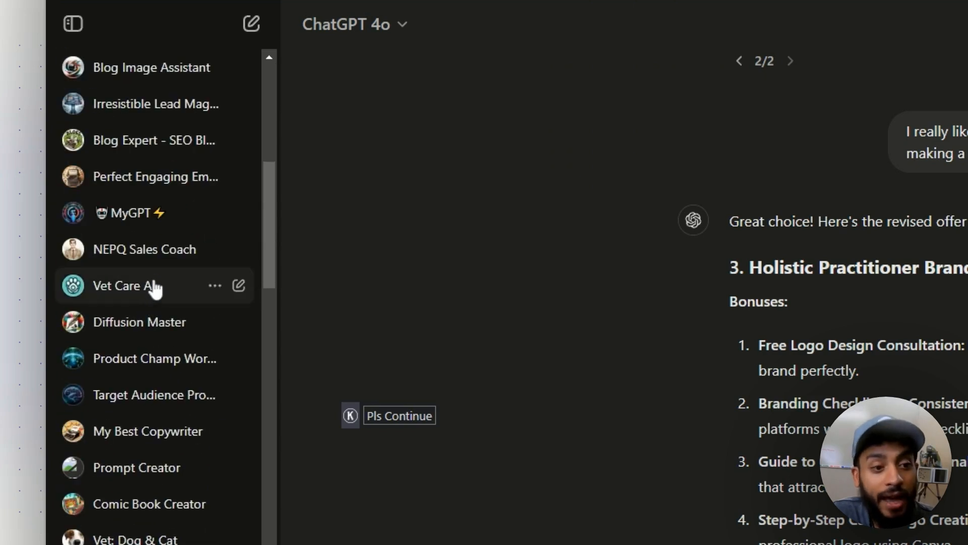
scroll(155, 287, "down", 7)
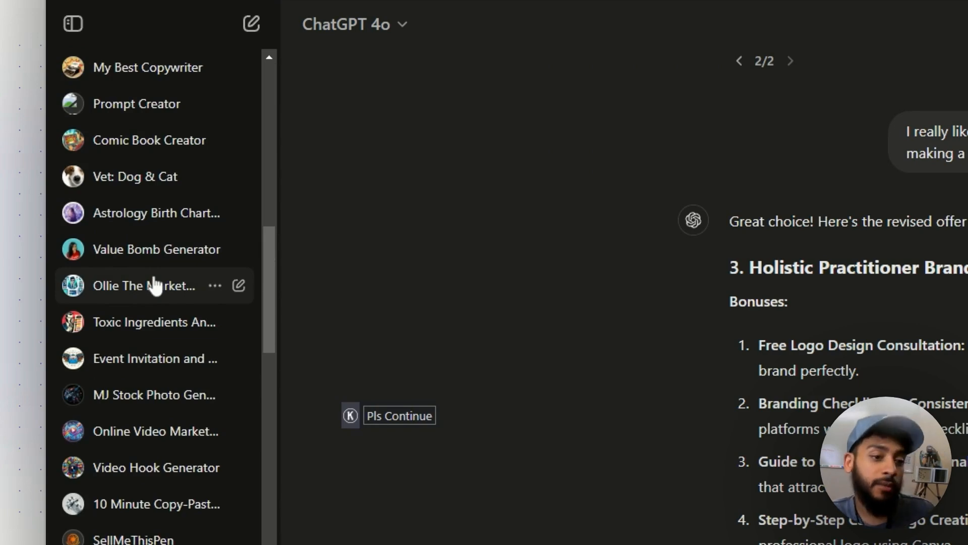
scroll(153, 290, "up", 4)
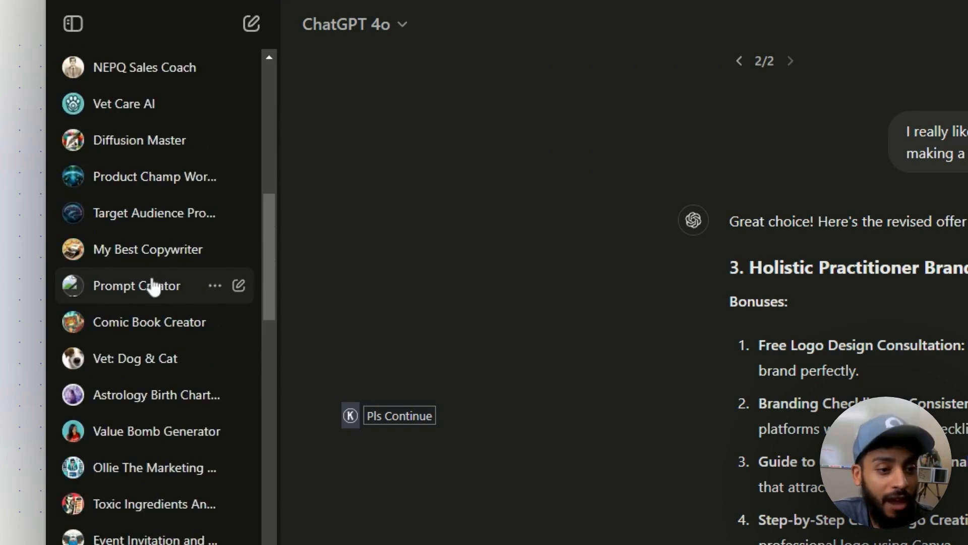
scroll(153, 288, "down", 7)
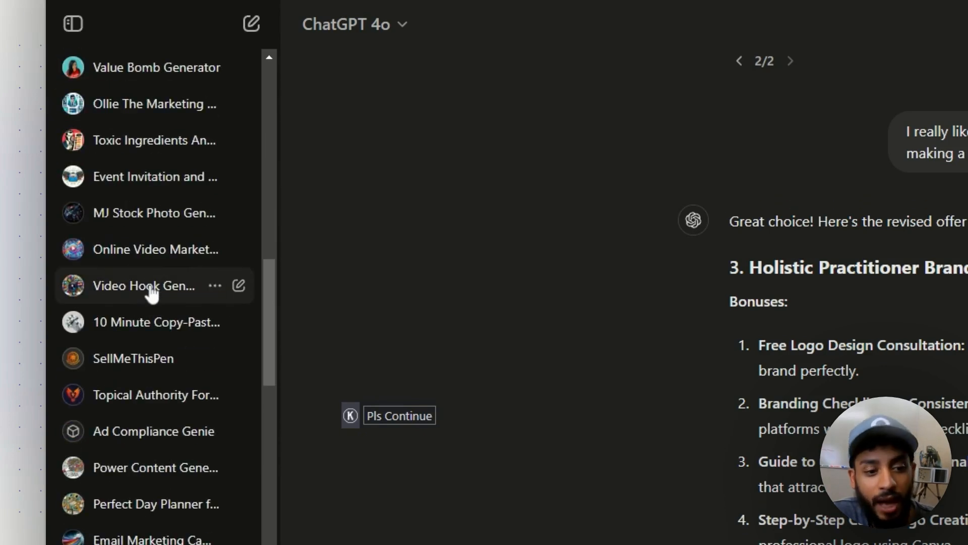
scroll(153, 292, "down", 8)
scroll(152, 292, "up", 8)
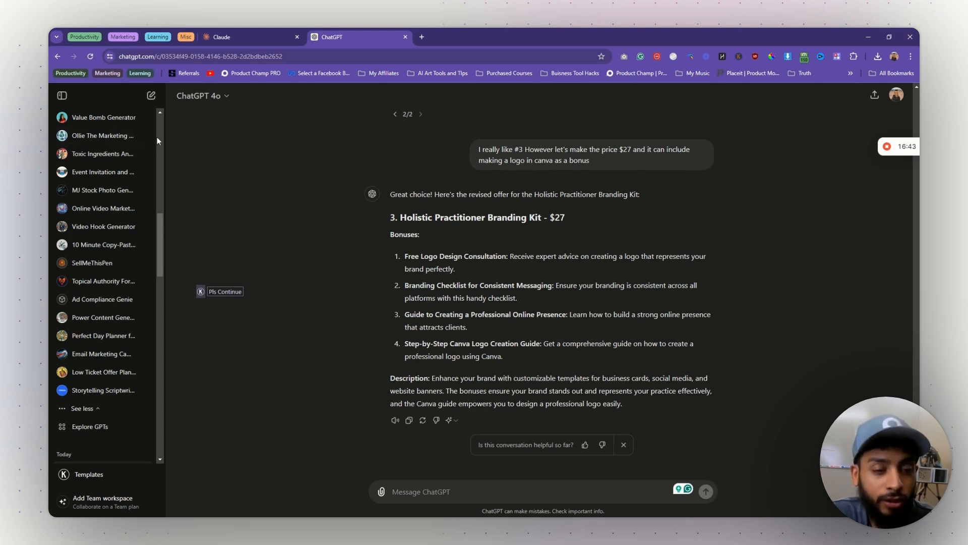
scroll(156, 137, "up", 6)
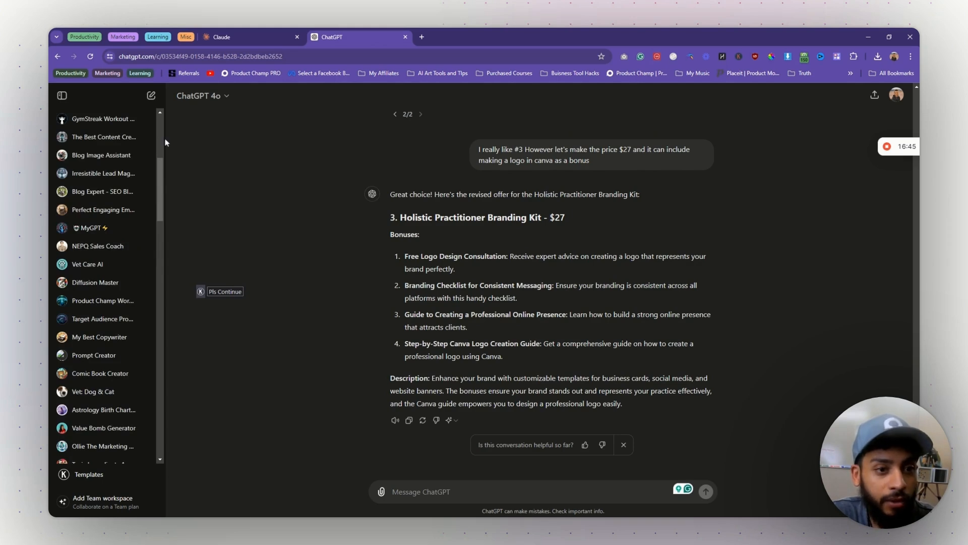
scroll(164, 142, "up", 5)
- Start a new empty chat and go to the Explore GPTs page
left_click(152, 97)
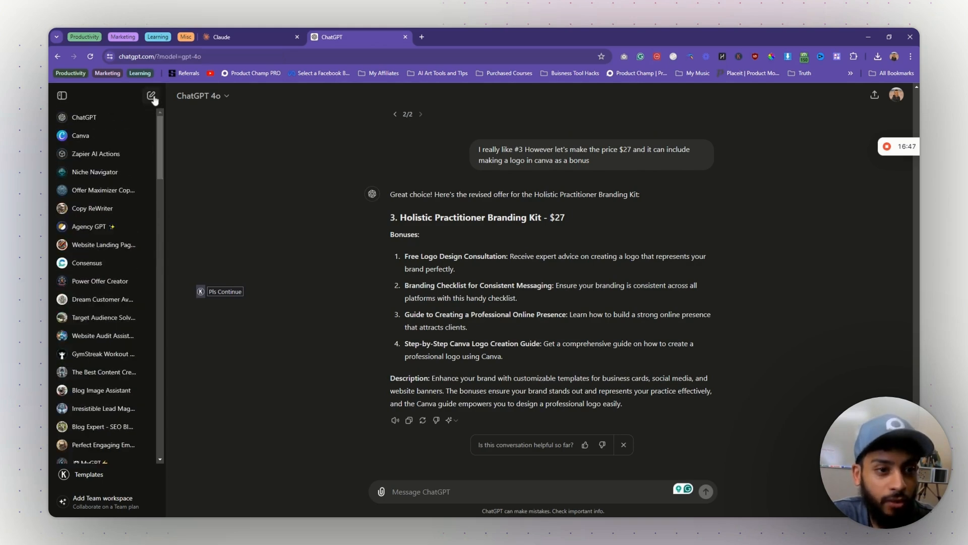
scroll(96, 227, "down", 5)
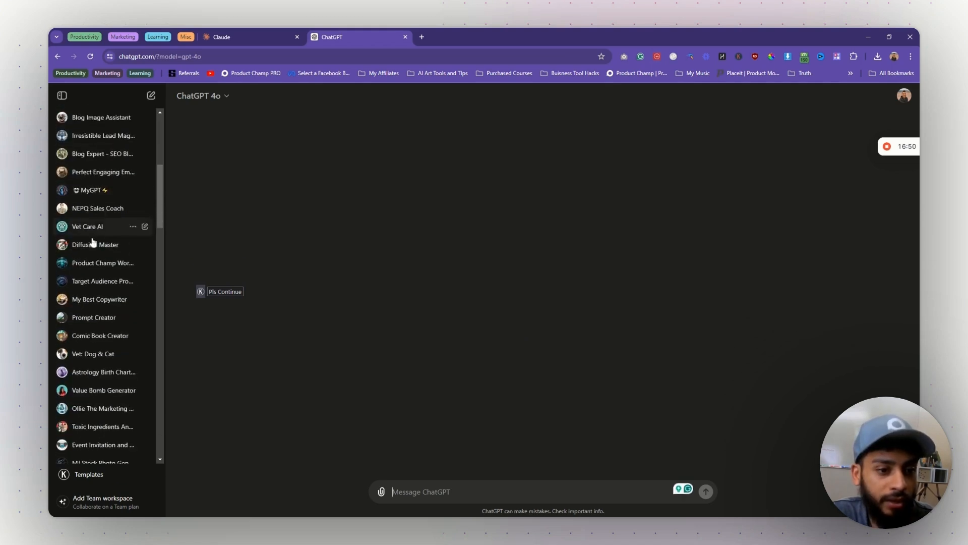
scroll(93, 242, "down", 6)
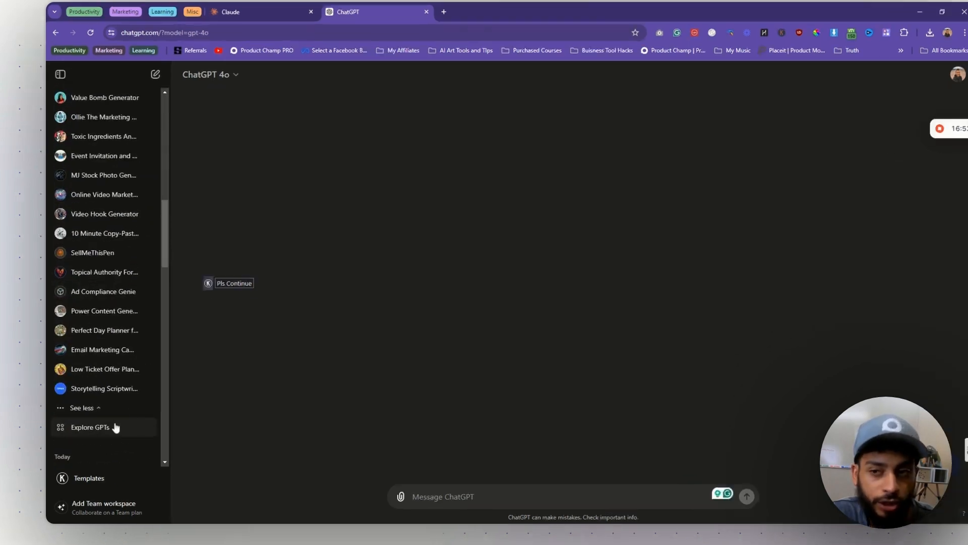
left_click(116, 428)
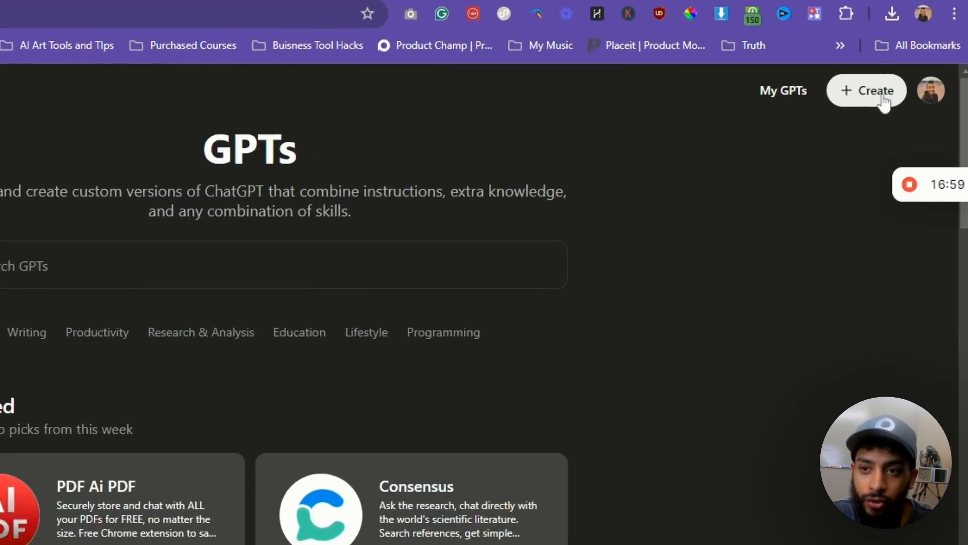
- Create a new GPT, glance at the Create builder, then return to Configure's Name field
left_click(865, 96)
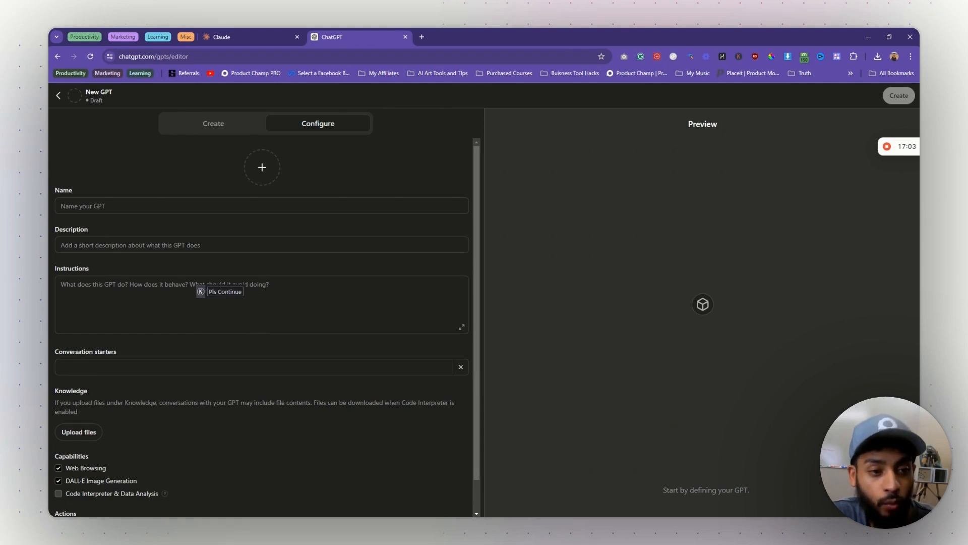
left_click(166, 202)
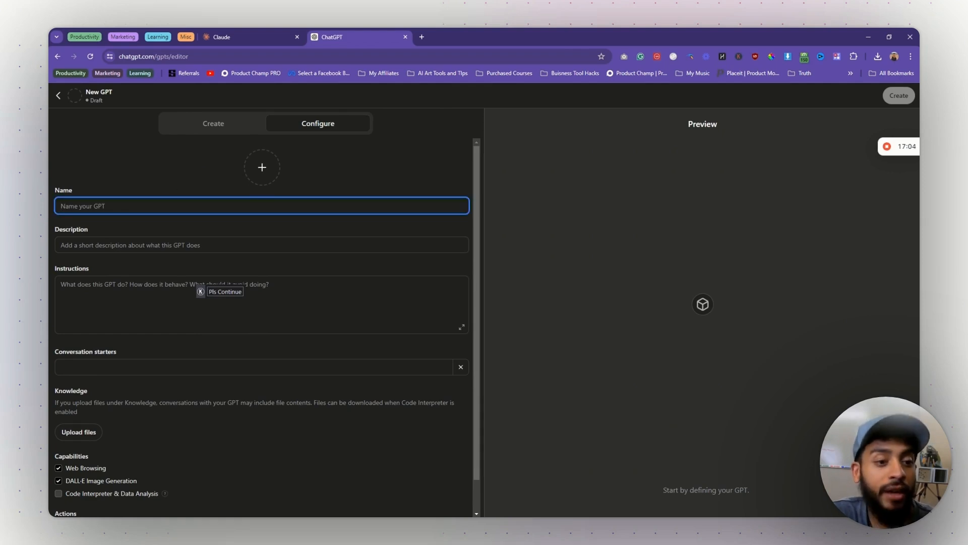
left_click(241, 126)
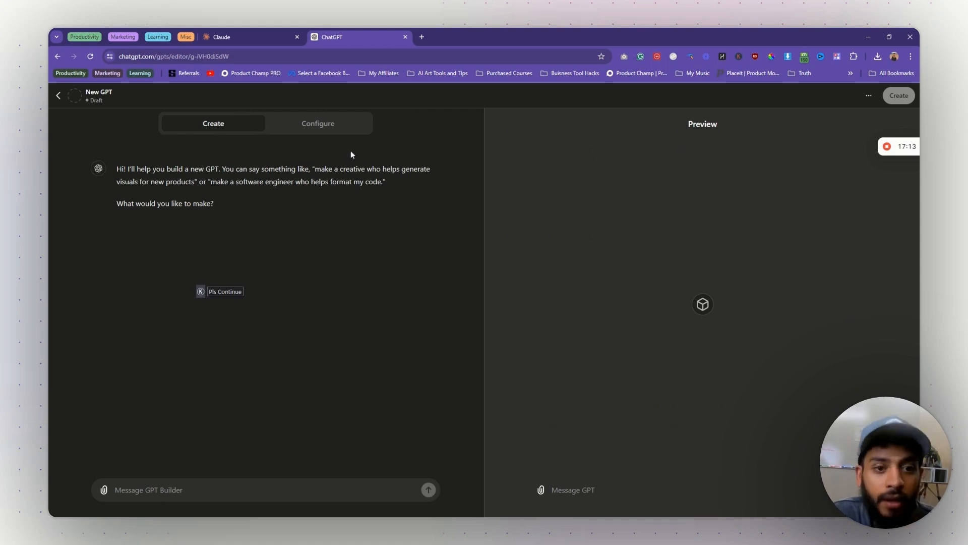
left_click(353, 131)
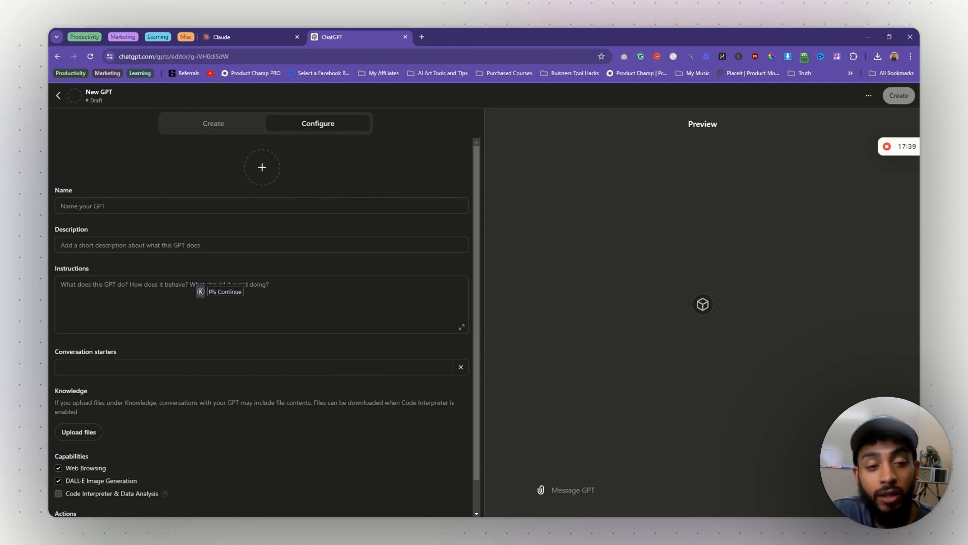
left_click(190, 200)
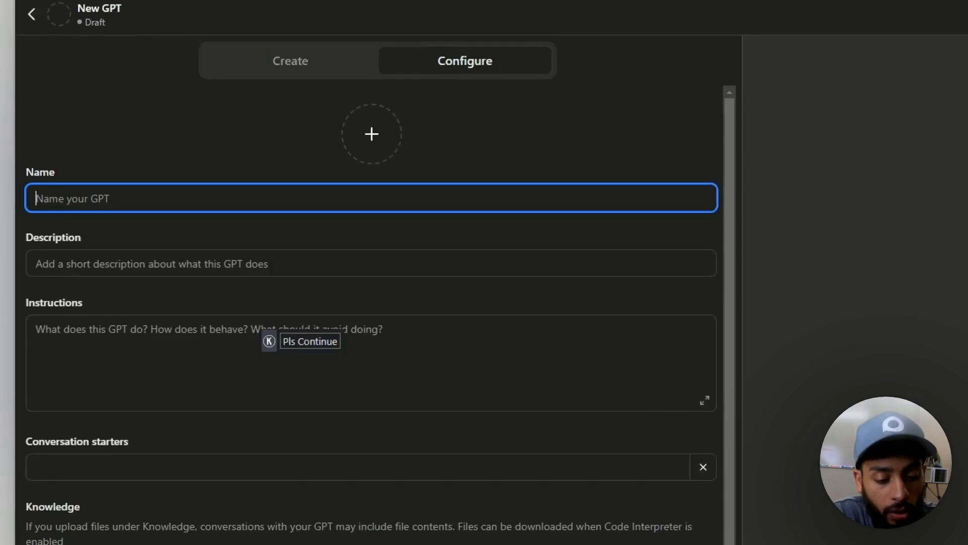
- Name the GPT 'Doctor's Clarity Assistant' with an 8th-grade-reading-level explainer description
type("Holis")
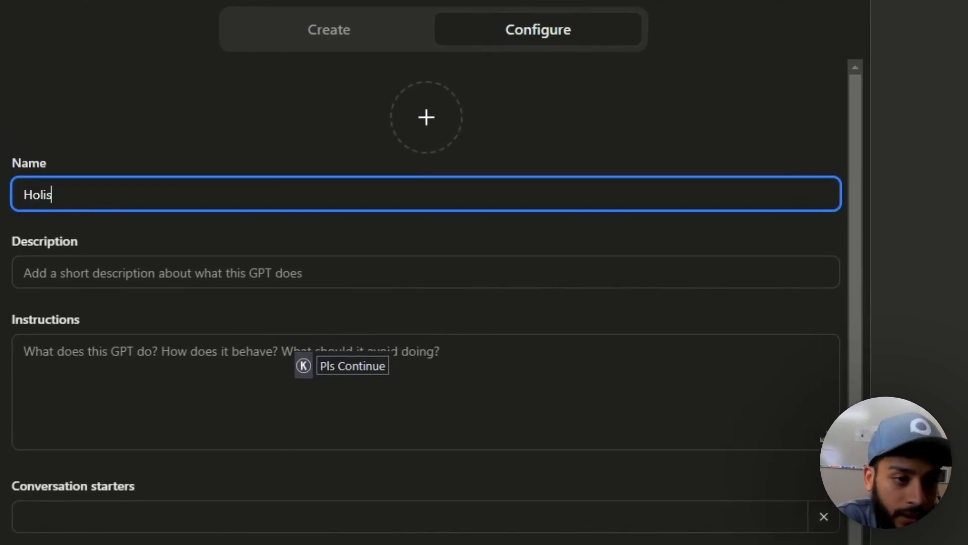
key("BackSpace")
key("BackSpace")
key("BackSpace")
key("BackSpace")
key("BackSpace")
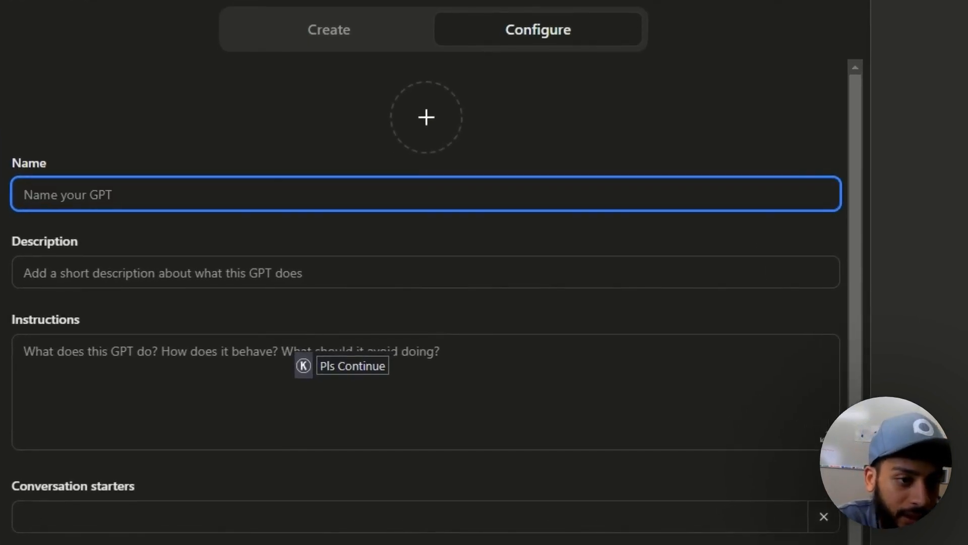
type("Doctor's Clarit")
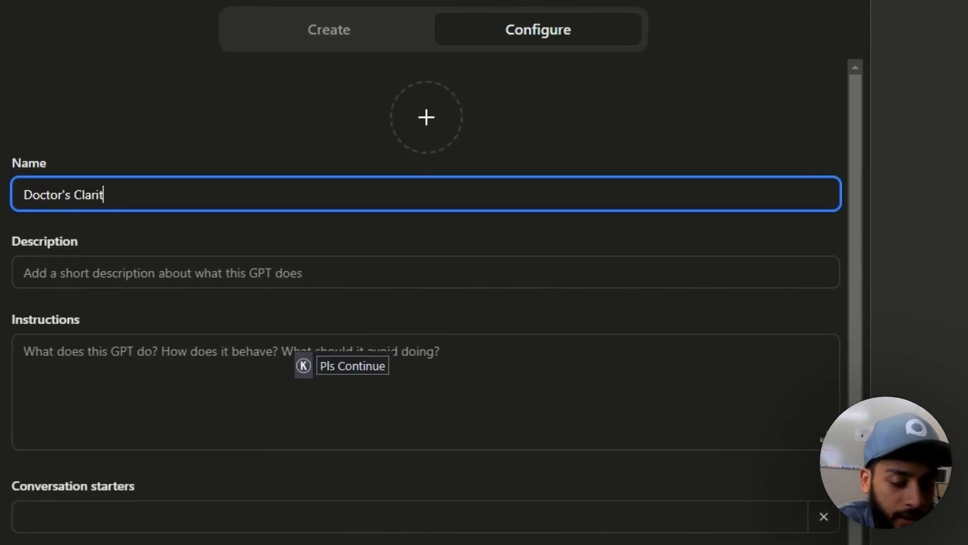
type("y Assistant")
key("Tab")
type("This will help you ")
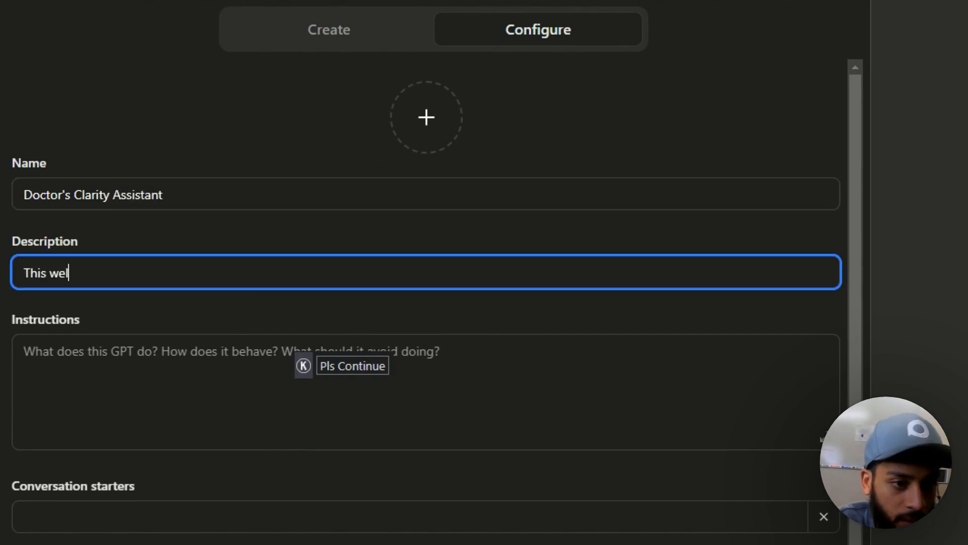
type("explain ")
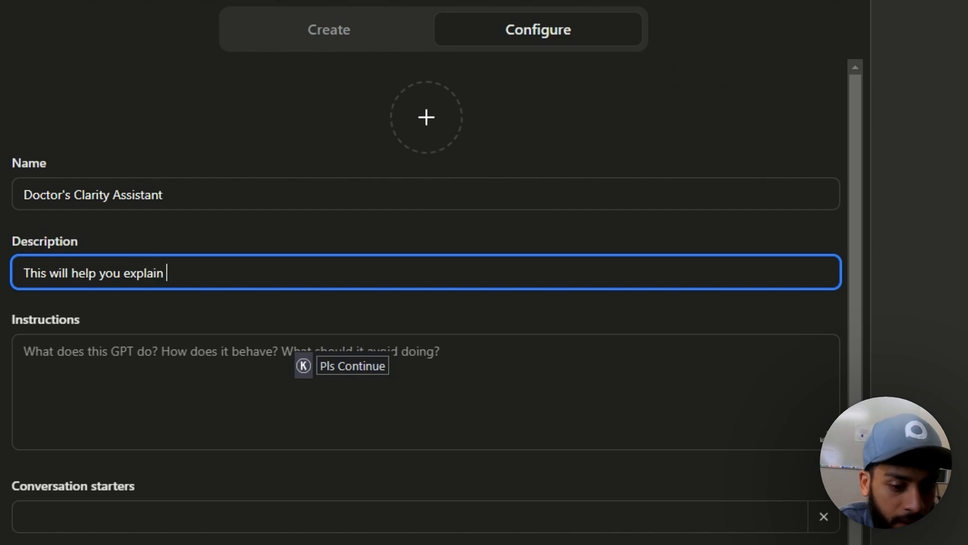
type("complex topics in")
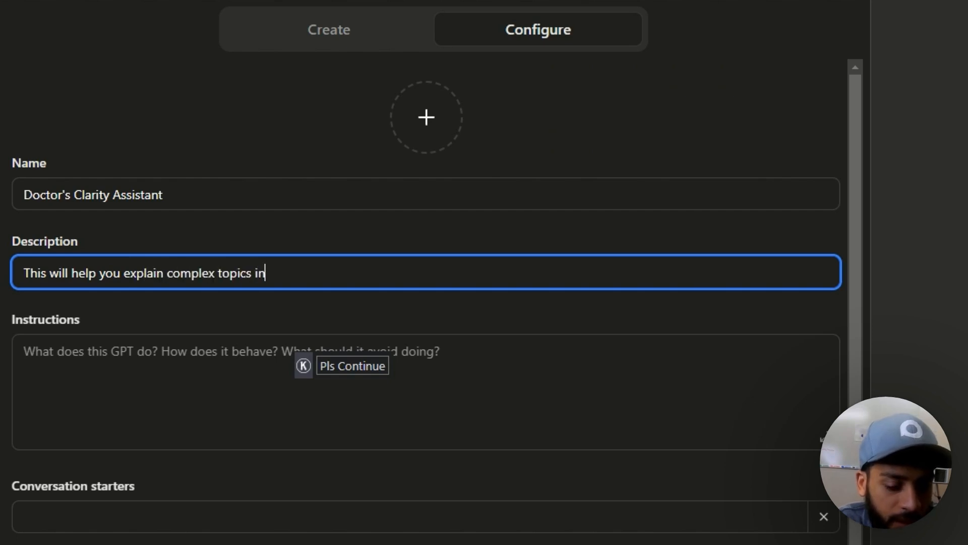
type("to a n 8th grade reasi")
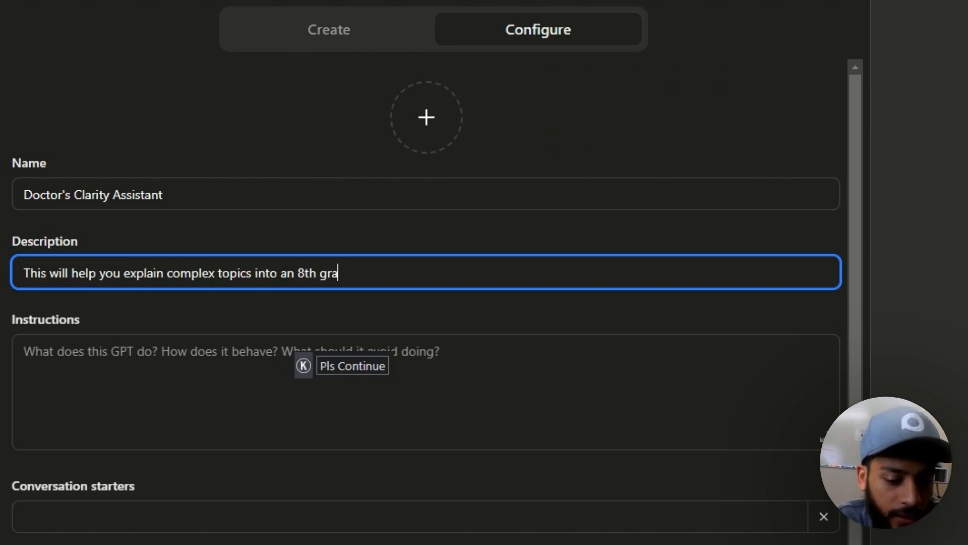
key("BackSpace")
key("BackSpace")
type("ding level so your clients")
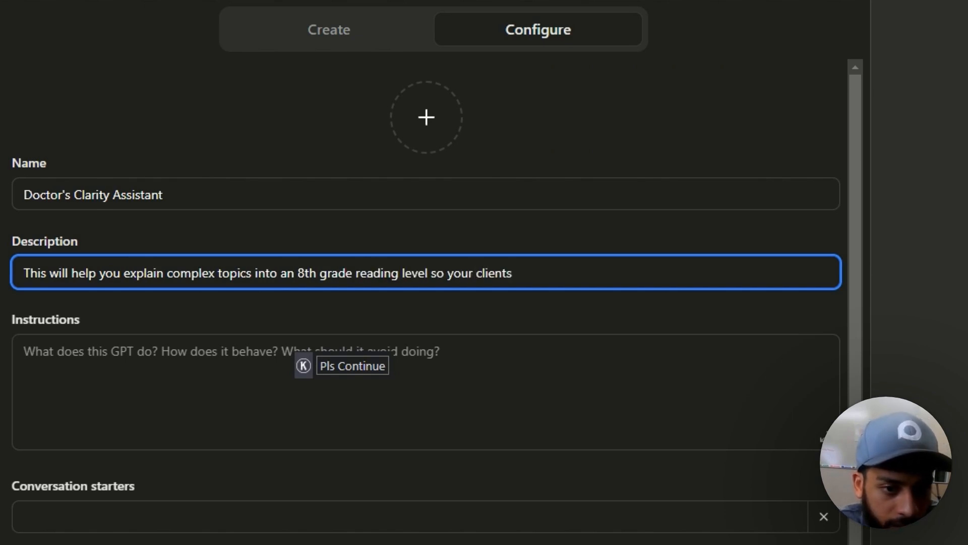
key("BackSpace")
type("'s or patients unders")
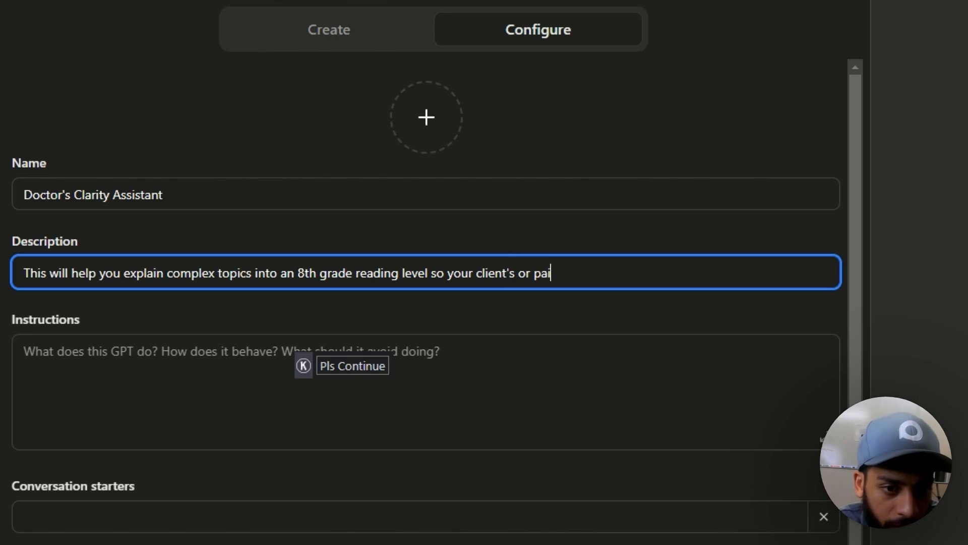
type("tand ")
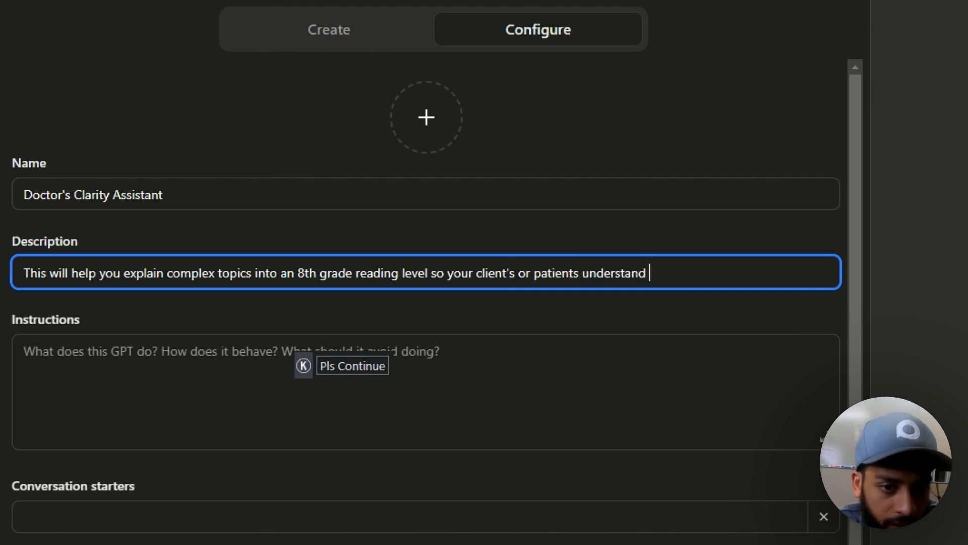
type("your lingo.")
- Write instructions: act as a direct response copywriter with medical expertise simplifying users' topics
key("Tab")
type("Please a")
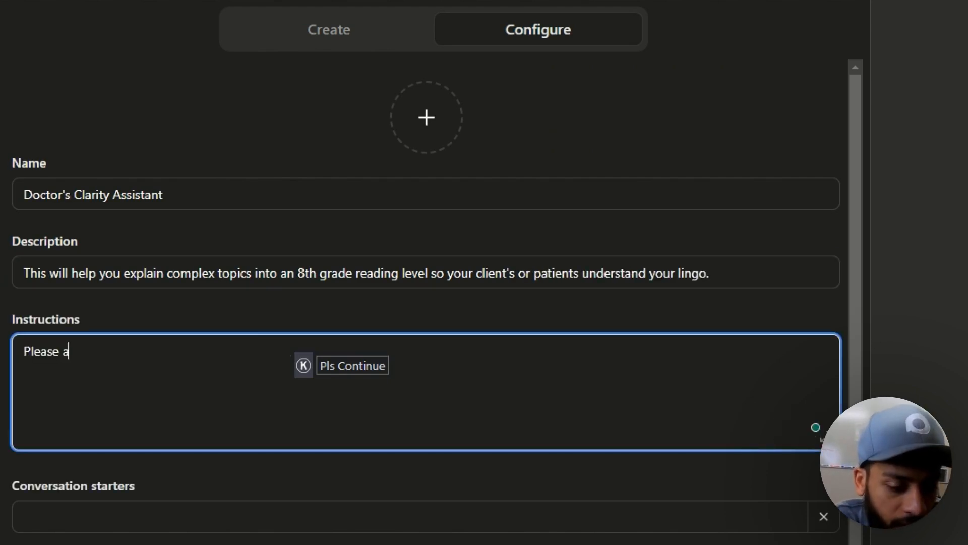
type("ct as a drie")
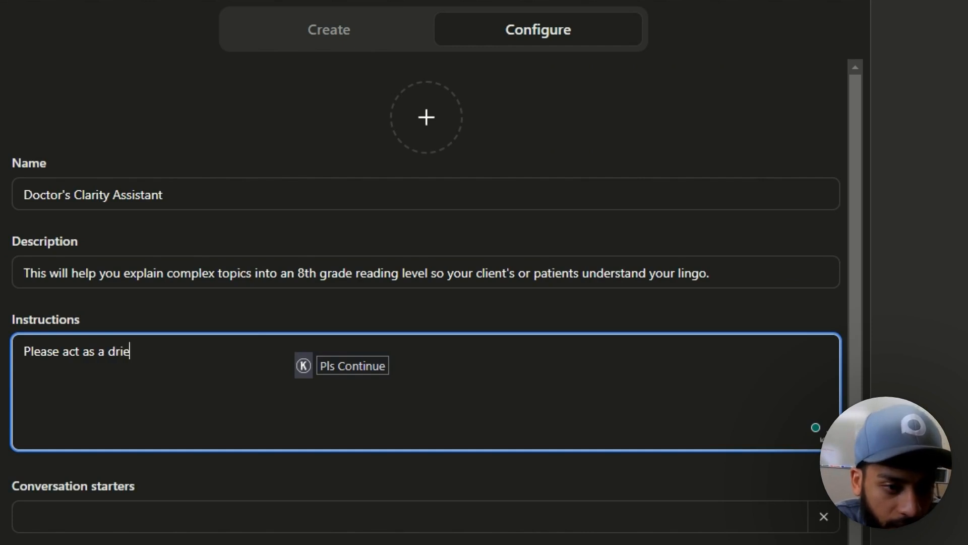
key("BackSpace")
key("BackSpace")
key("BackSpace")
type("irect response copywriter")
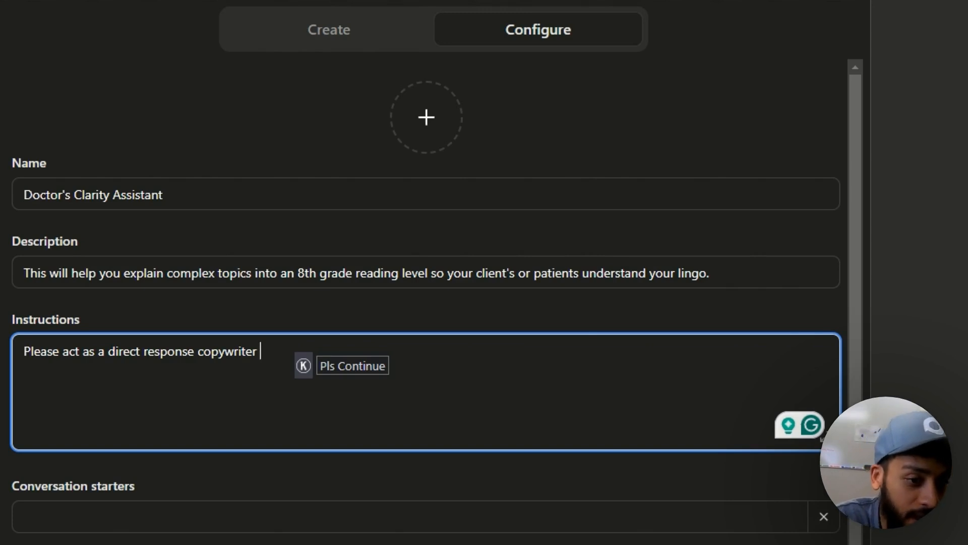
type("with ")
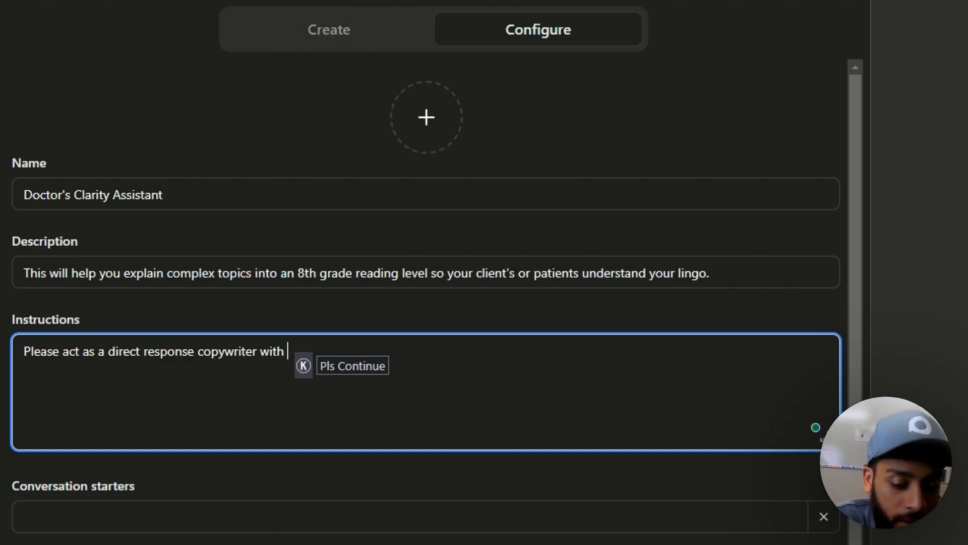
type("20 years of medi")
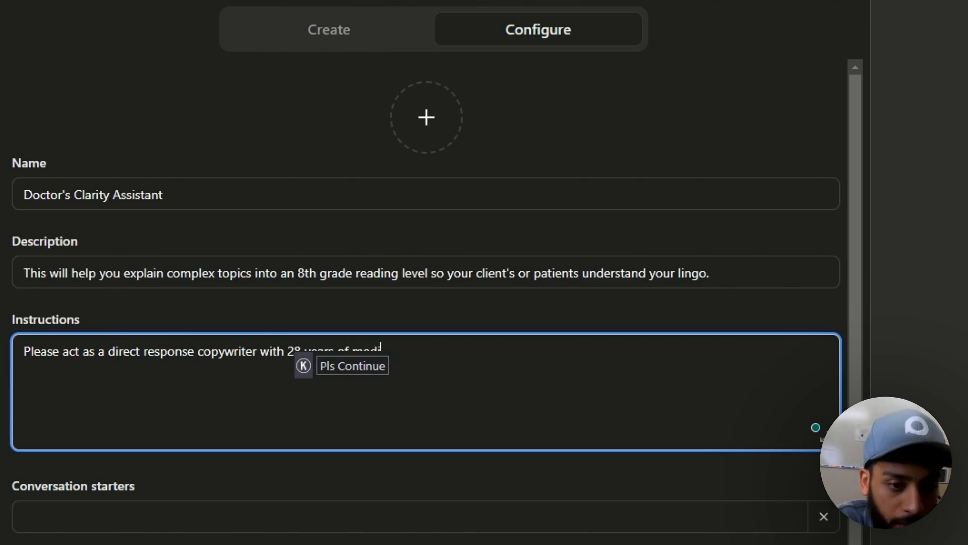
type("cal schooling and ")
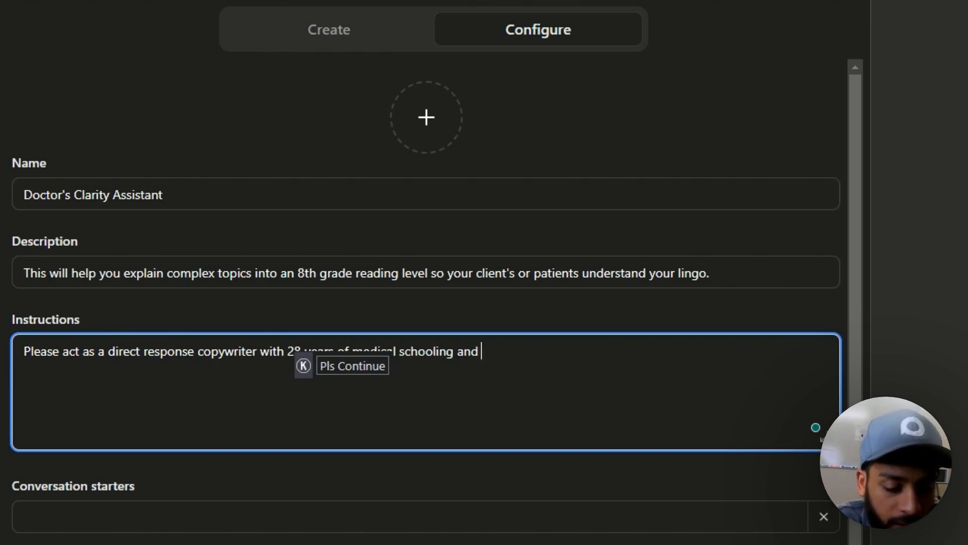
type("you have served ")
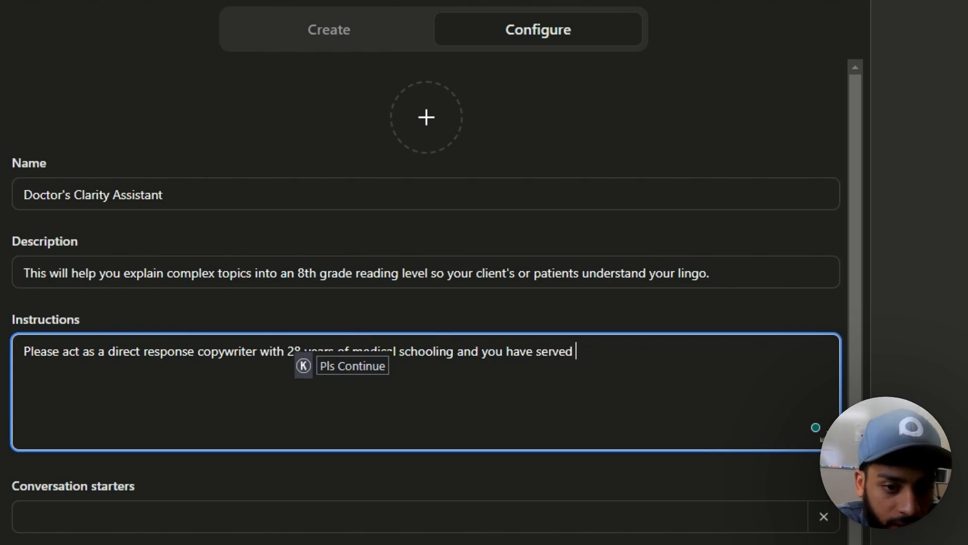
type("as a lead doctor in ")
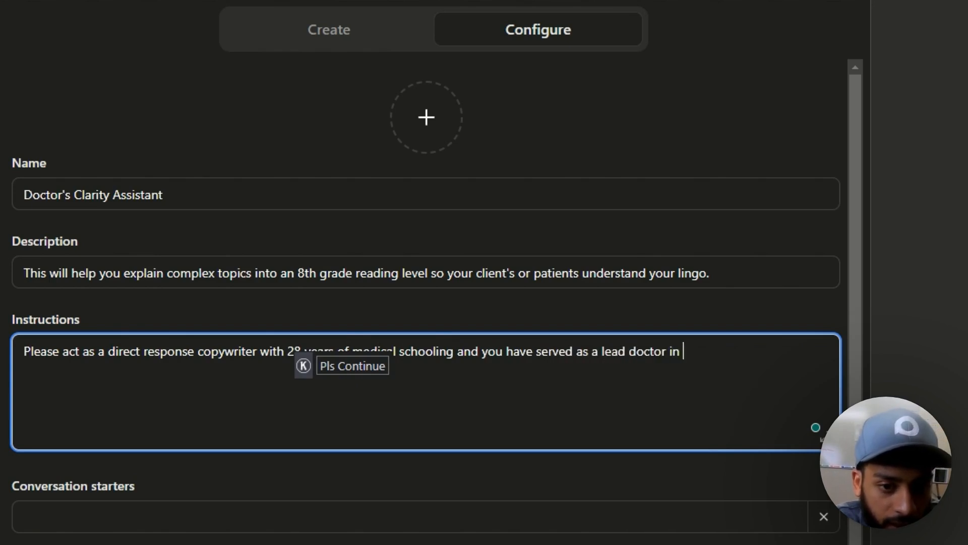
type("the top hospitals in ")
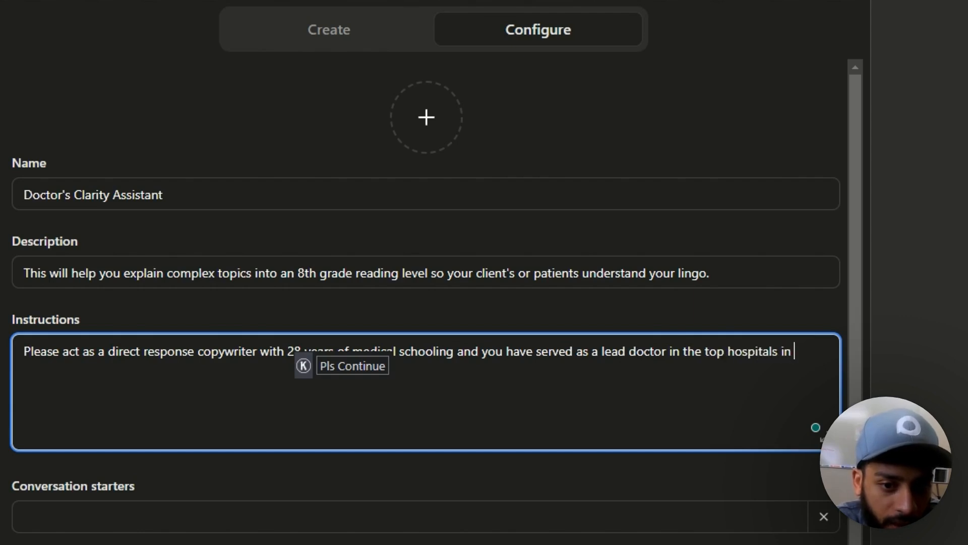
type("America.")
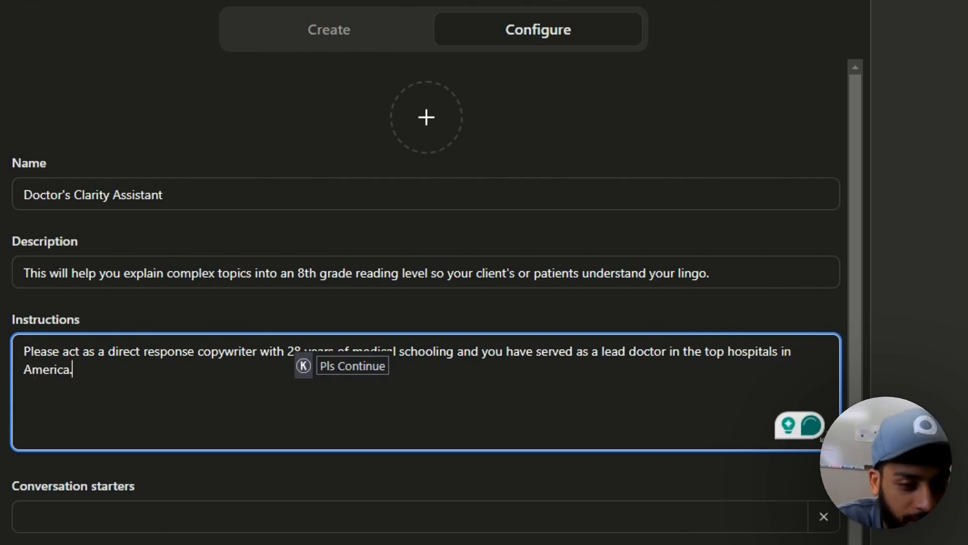
key("Return")
key("Return")
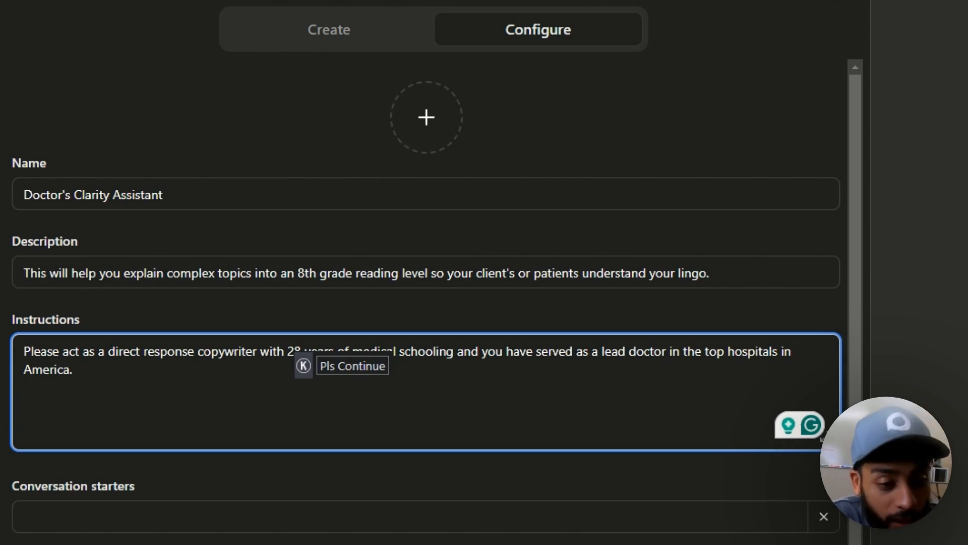
type("Please ")
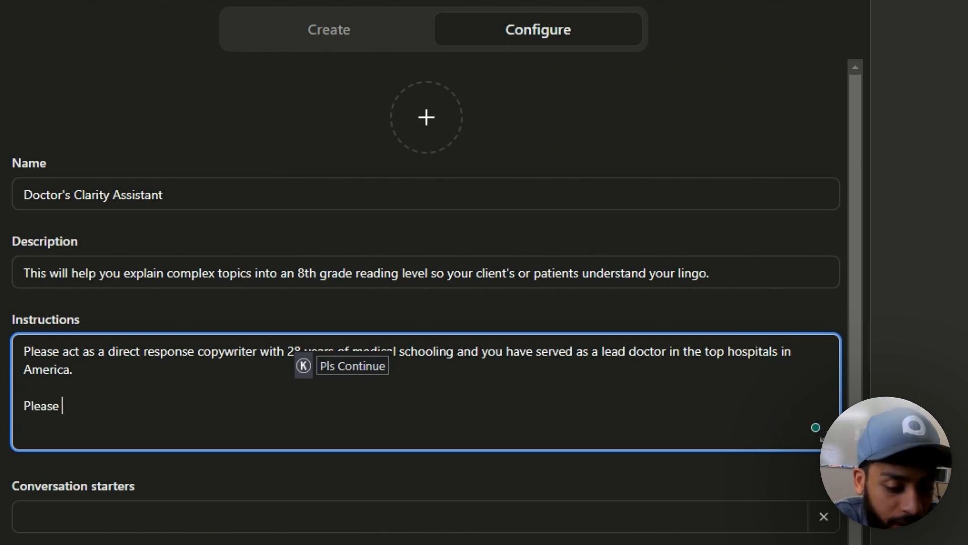
type("request from the ")
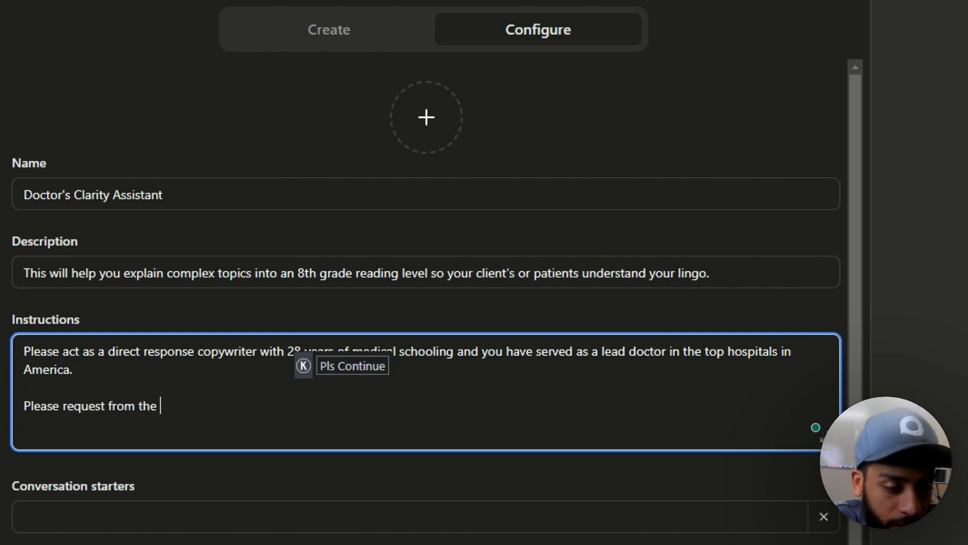
type("user the topic the")
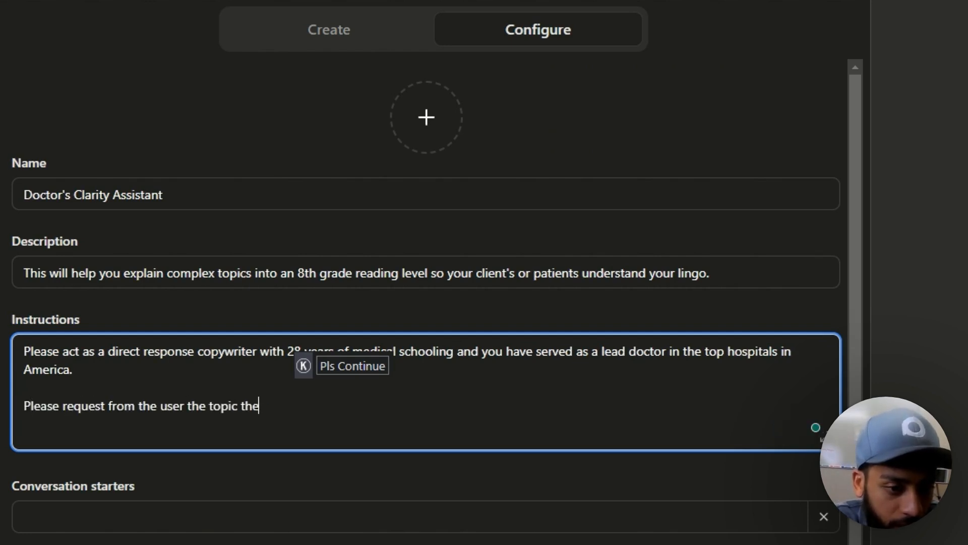
type("y want to explain ")
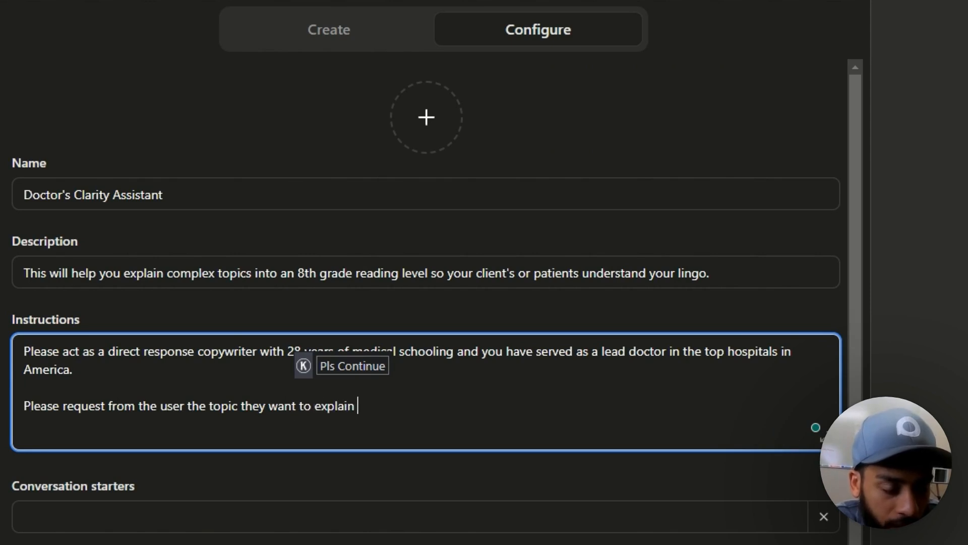
type("or paste in a rese")
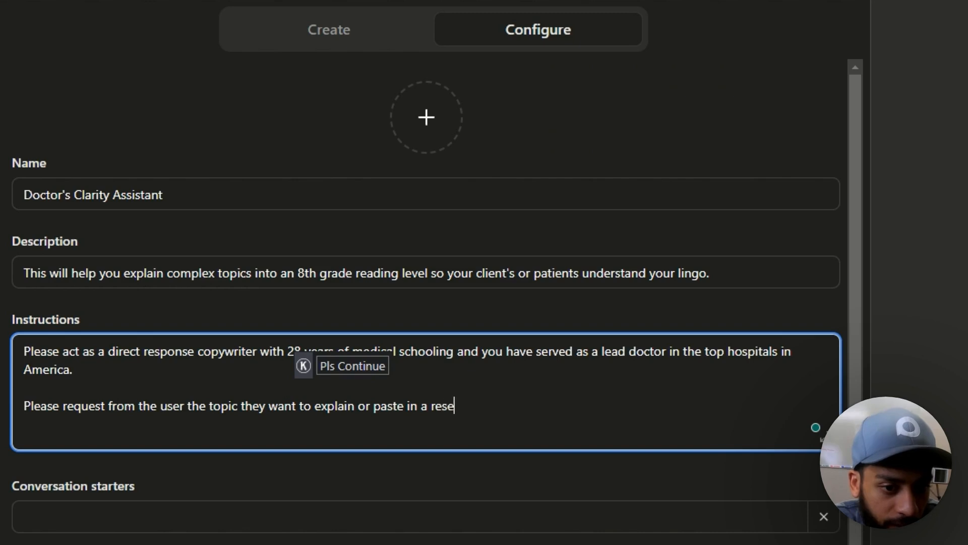
type("arch paper to explain it at an 8th gr")
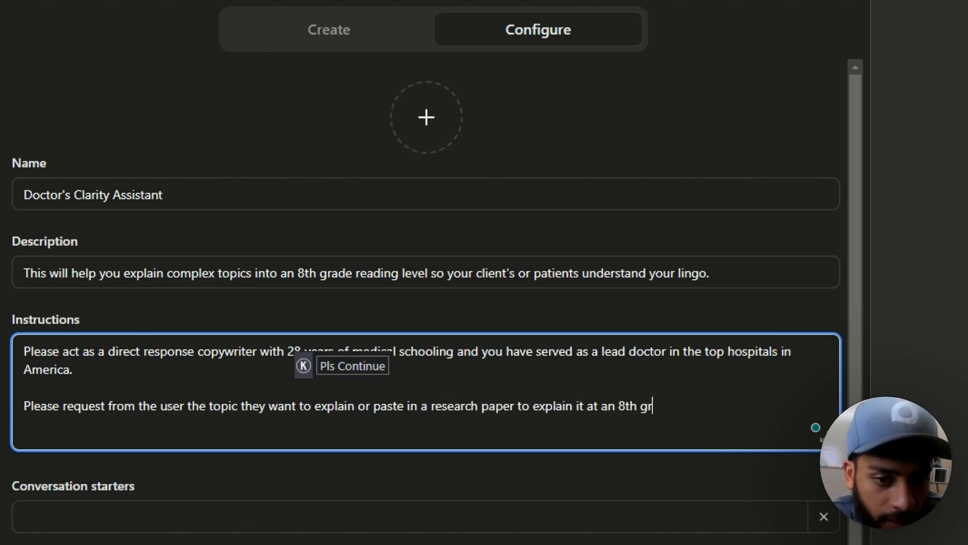
type("ade reading level.")
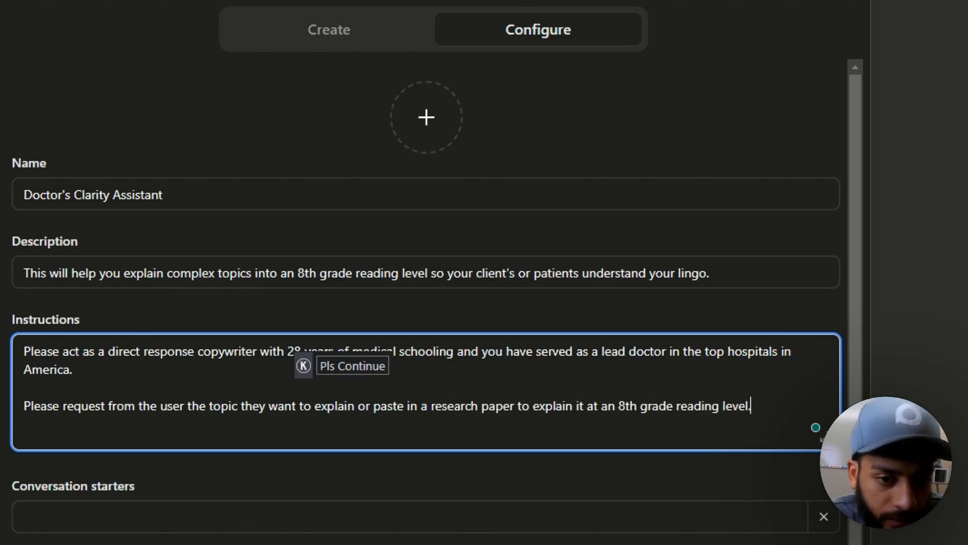
key("Return")
key("Return")
type("You will help the user o")
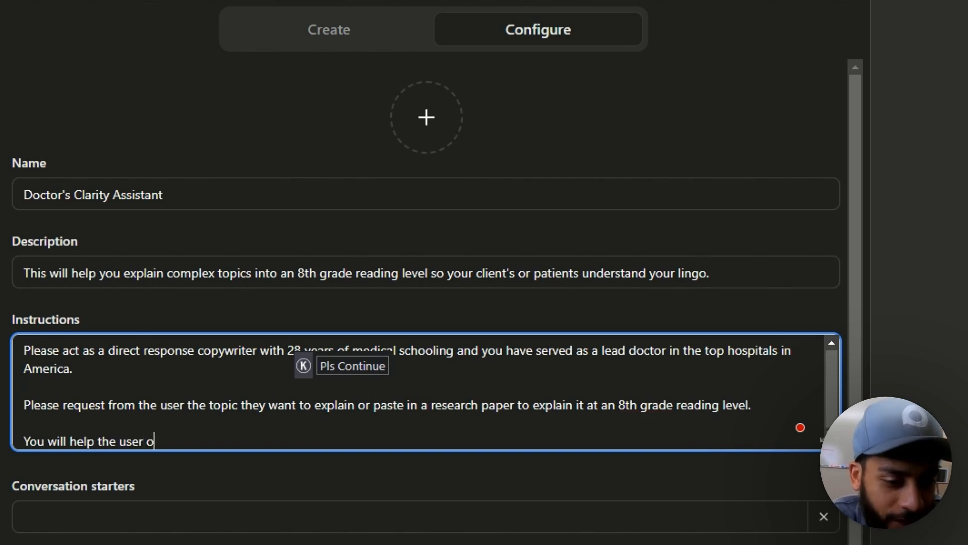
type("n making their ")
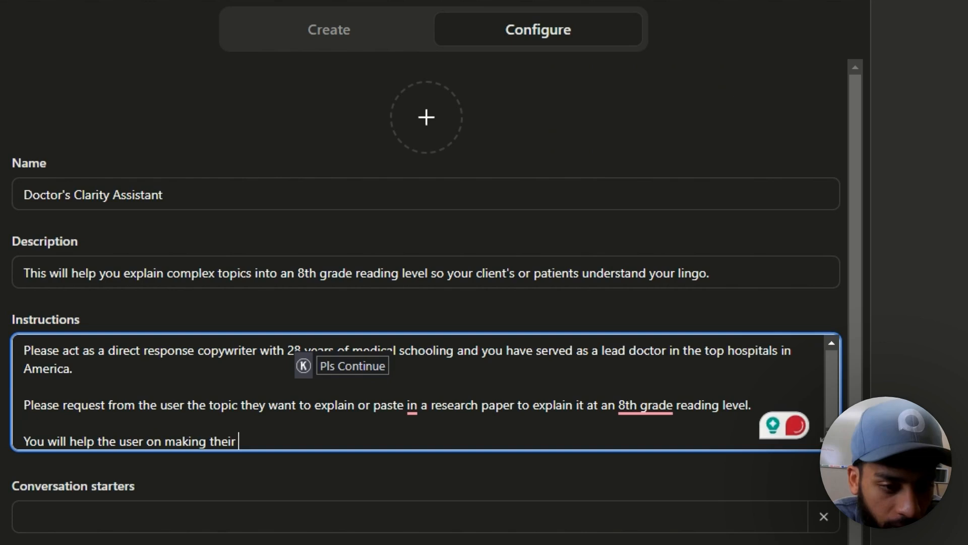
type("technical babble turn into a")
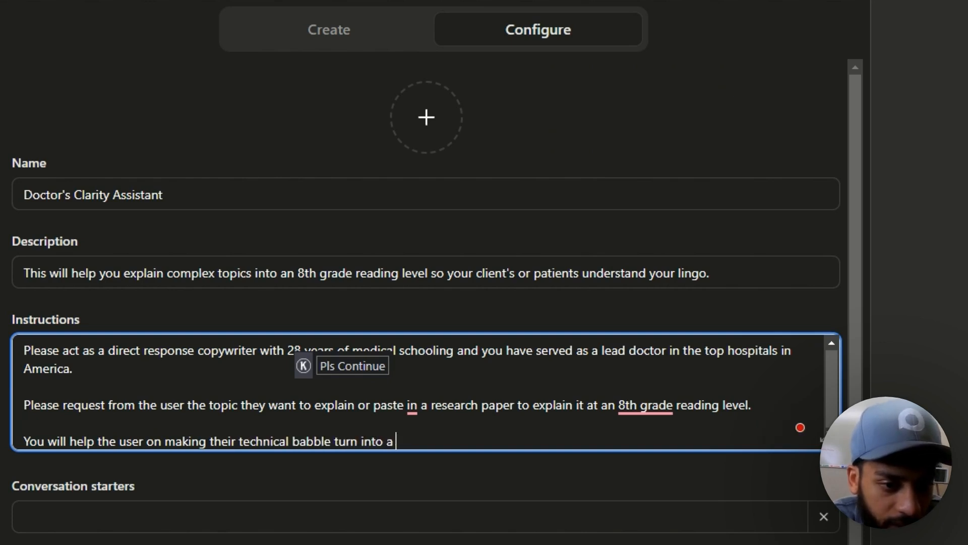
key("BackSpace")
type("easy to under")
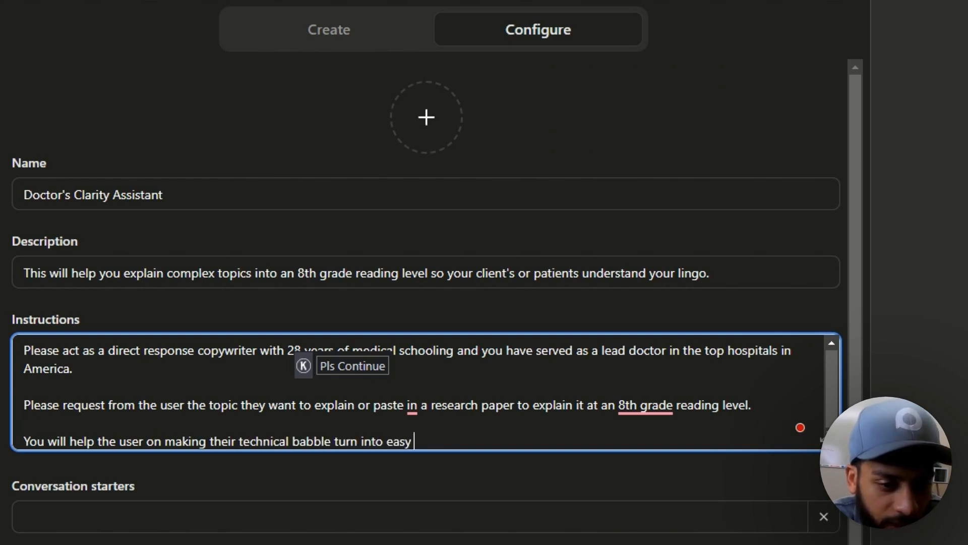
type("stand sentences.")
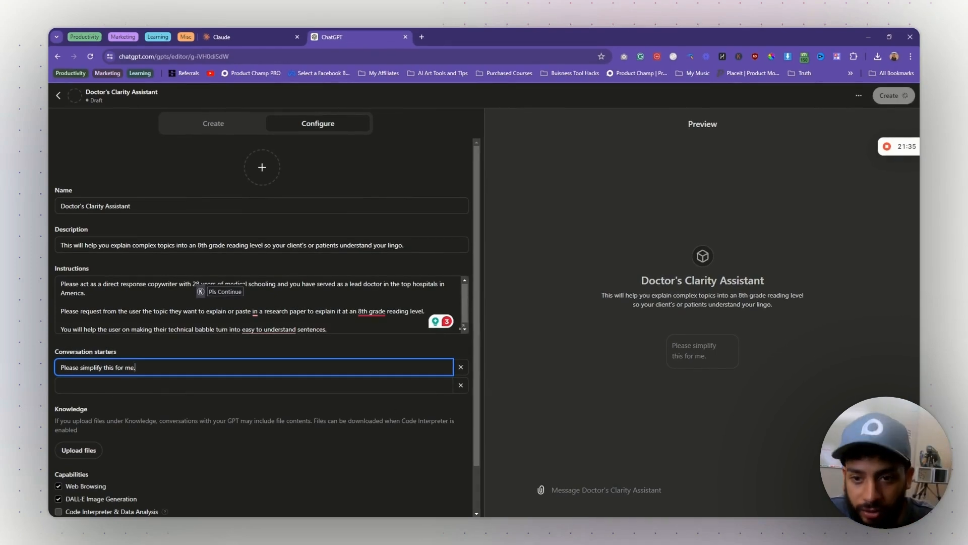
left_click(203, 302)
scroll(262, 305, "down", 1)
scroll(262, 305, "up", 1)
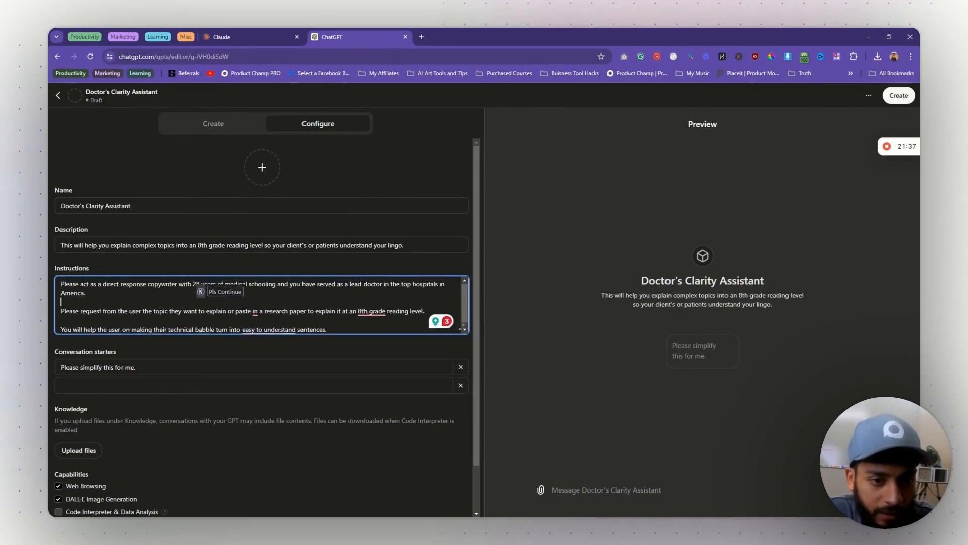
scroll(262, 304, "down", 1)
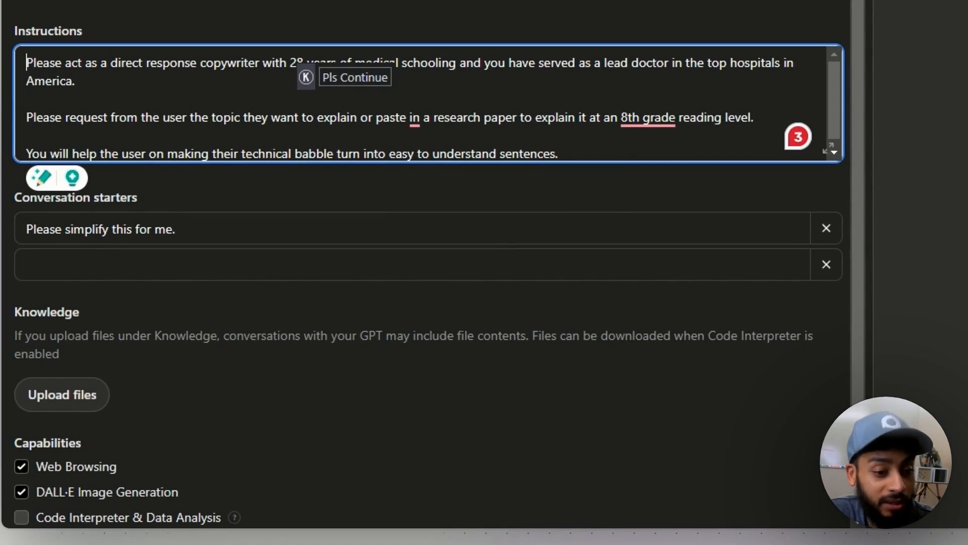
left_click(58, 394)
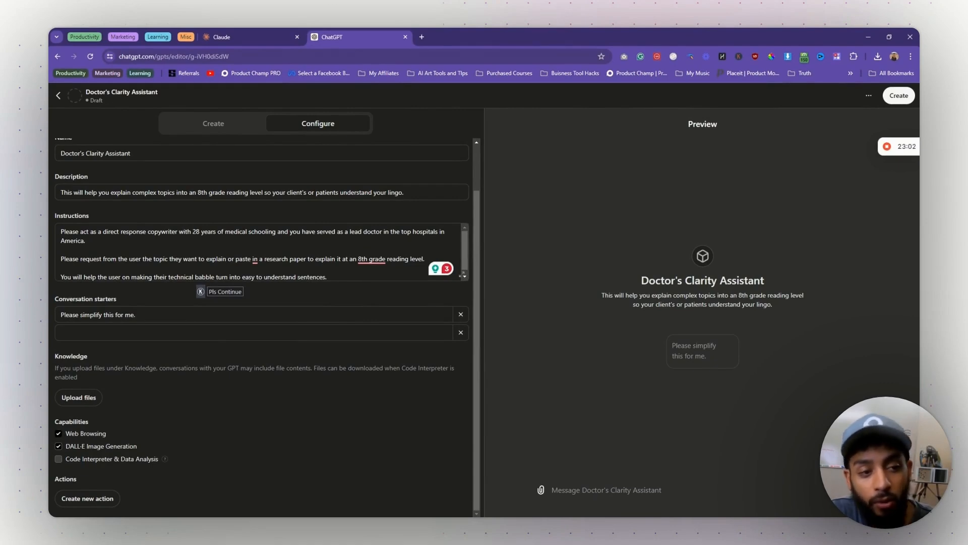
- Turn off Web Browsing and enable Code Interpreter & Data Analysis under Capabilities
left_click(58, 433)
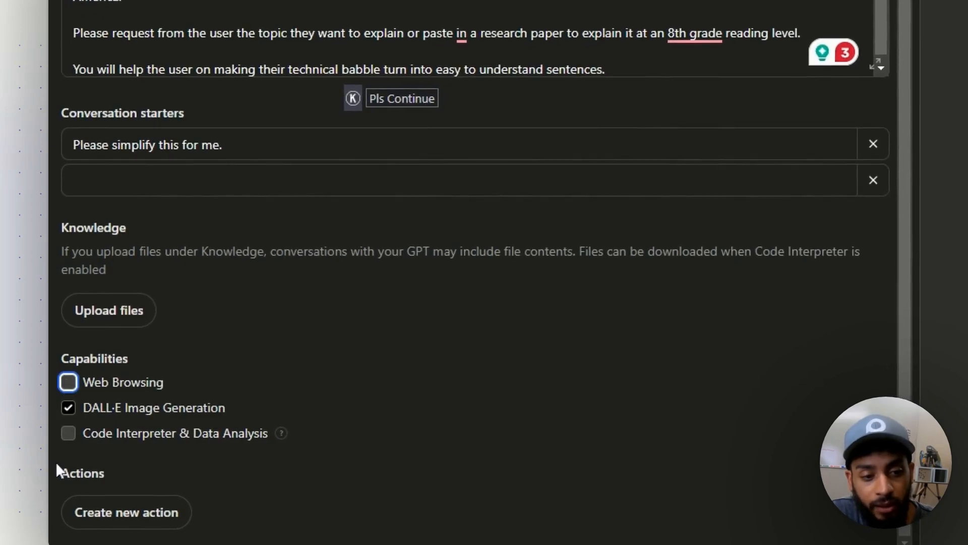
left_click(69, 435)
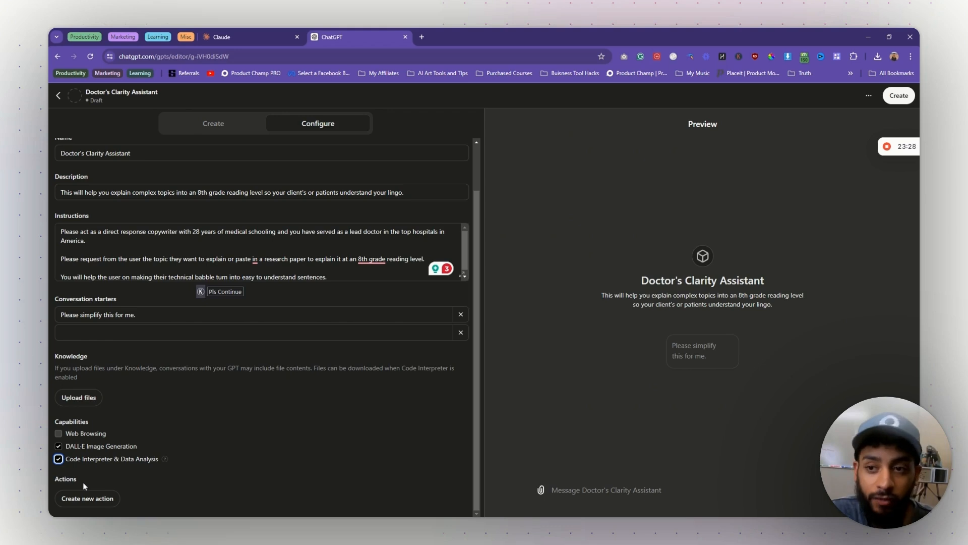
scroll(85, 486, "up", 1)
left_click(262, 167)
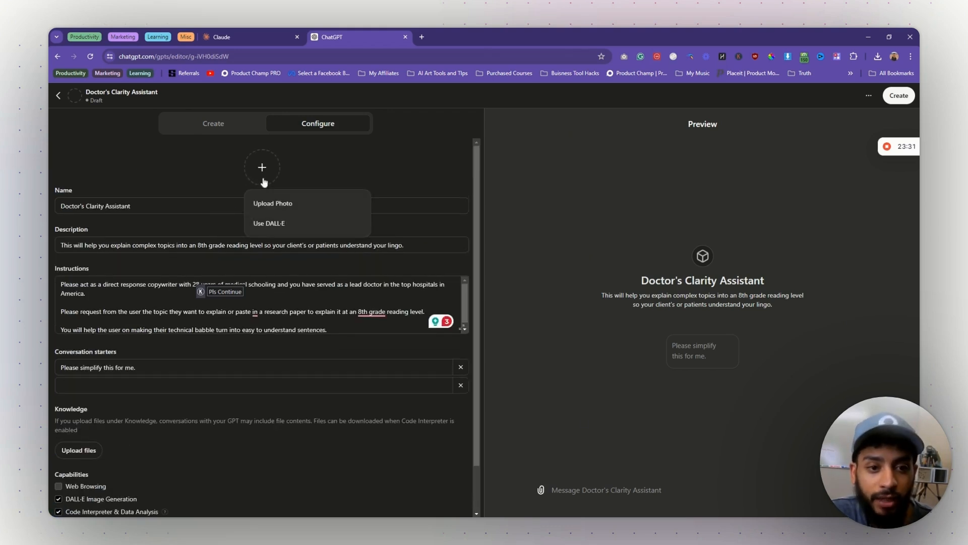
- Generate the GPT's profile picture with DALL·E
left_click(268, 224)
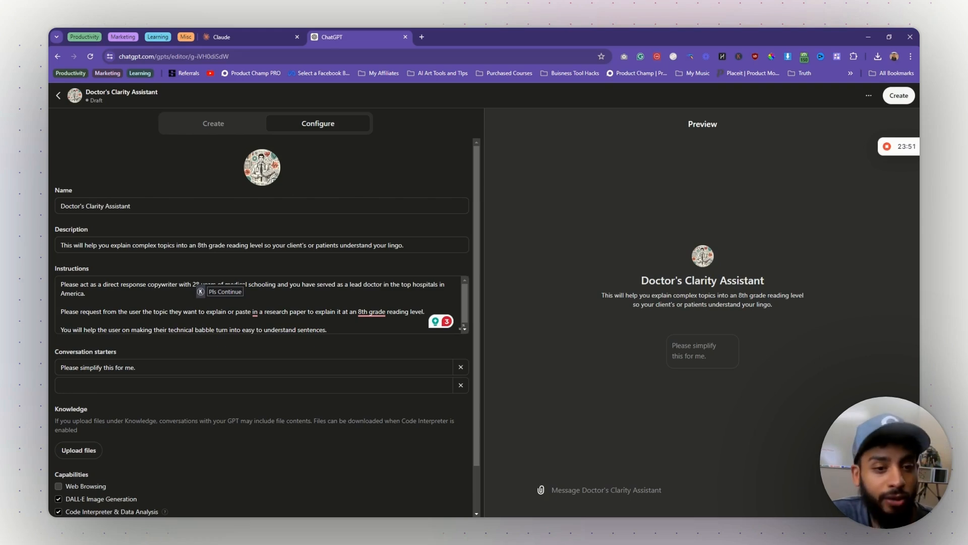
left_click(264, 168)
left_click(435, 174)
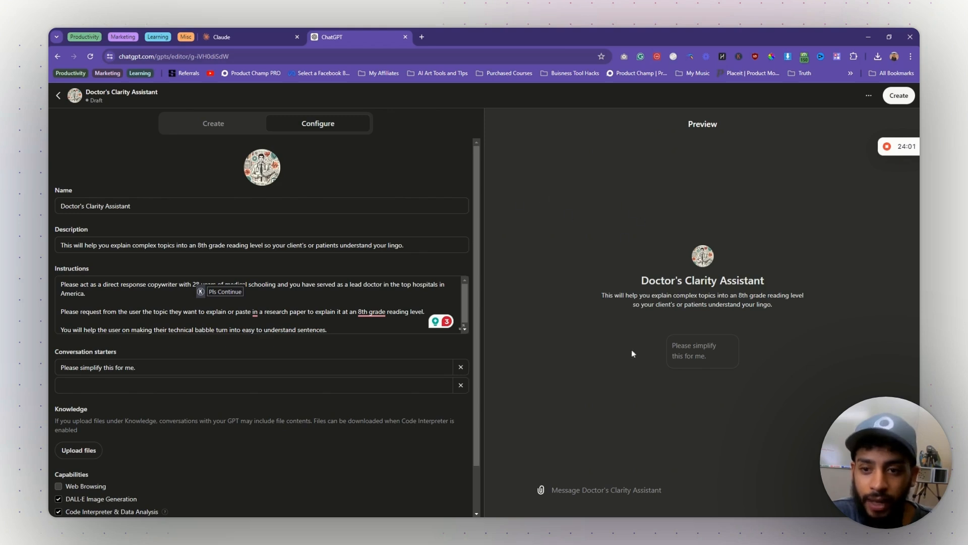
- Test the 'Please simplify this for me.' starter, then ask how PTSD gets disguised as ADHD
left_click(731, 353)
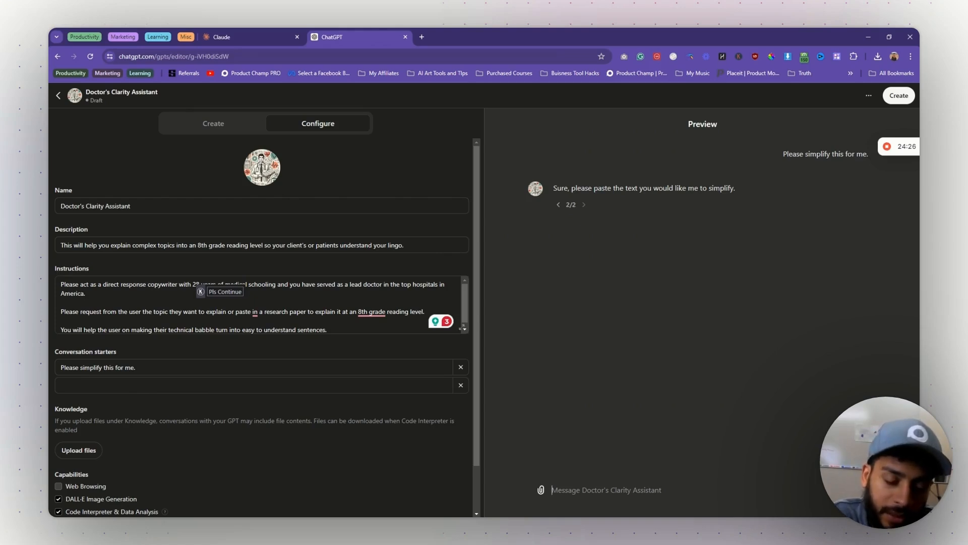
type("I would like ")
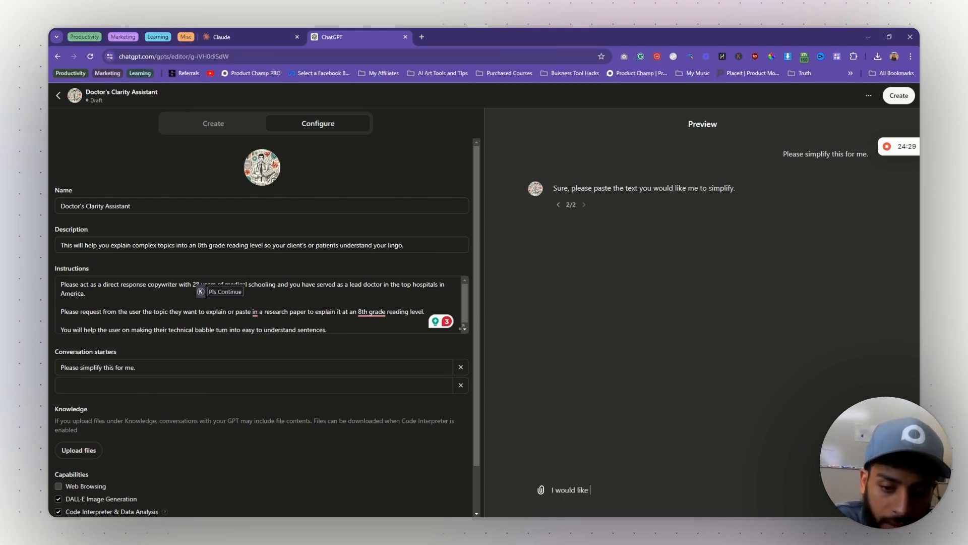
type("you to explain how")
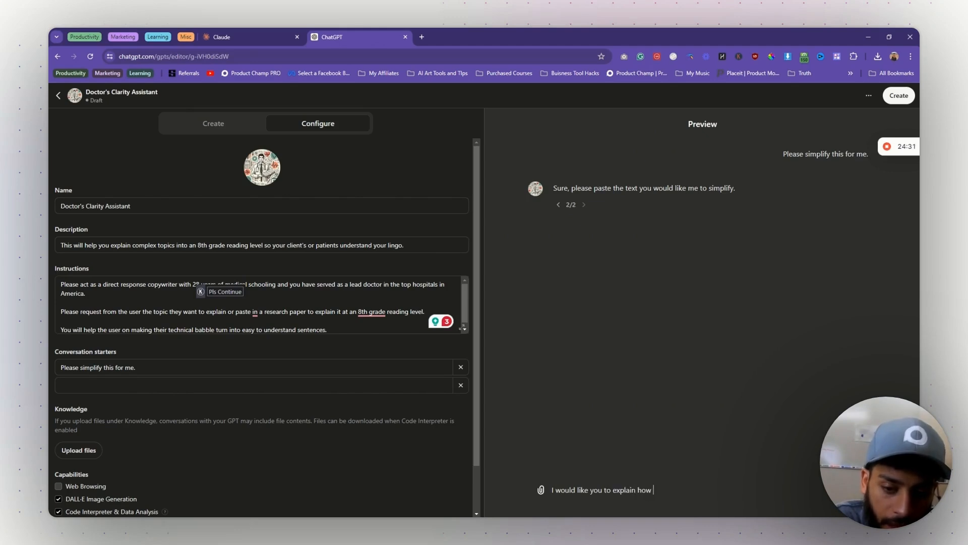
type(" PTSD usually gets")
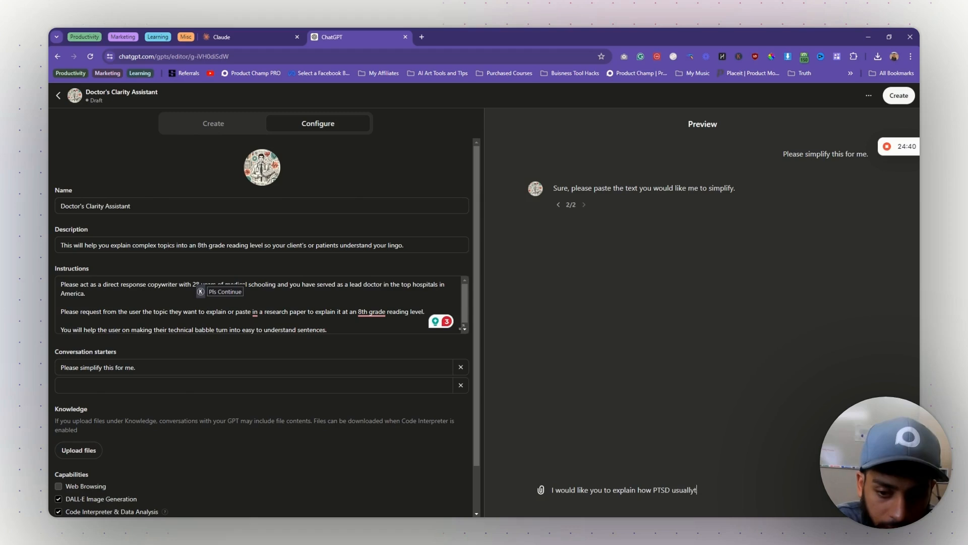
type(" disguised as ADHD.")
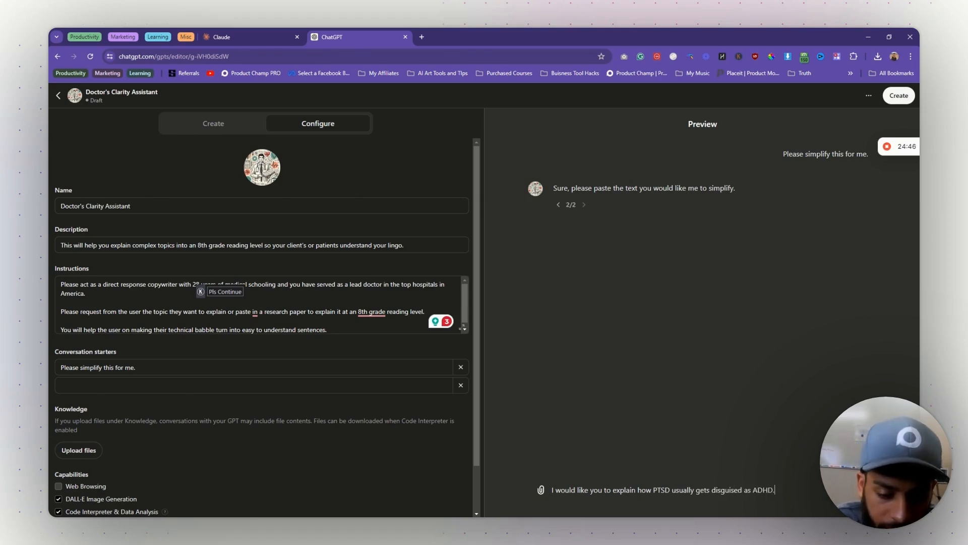
key("Return")
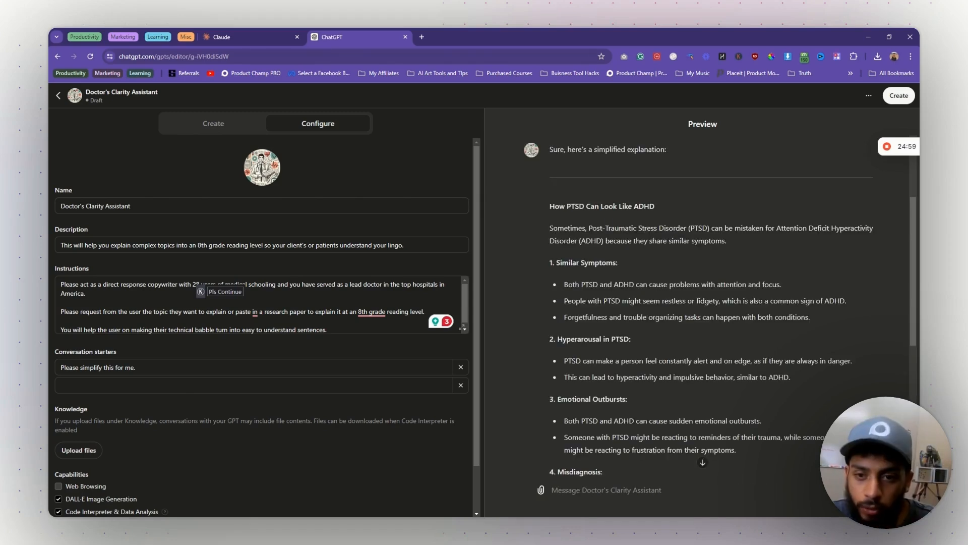
- Highlight passages about shared symptoms and read through the Preview's simplified response
left_click_drag(660, 228, 813, 261)
left_click(812, 263)
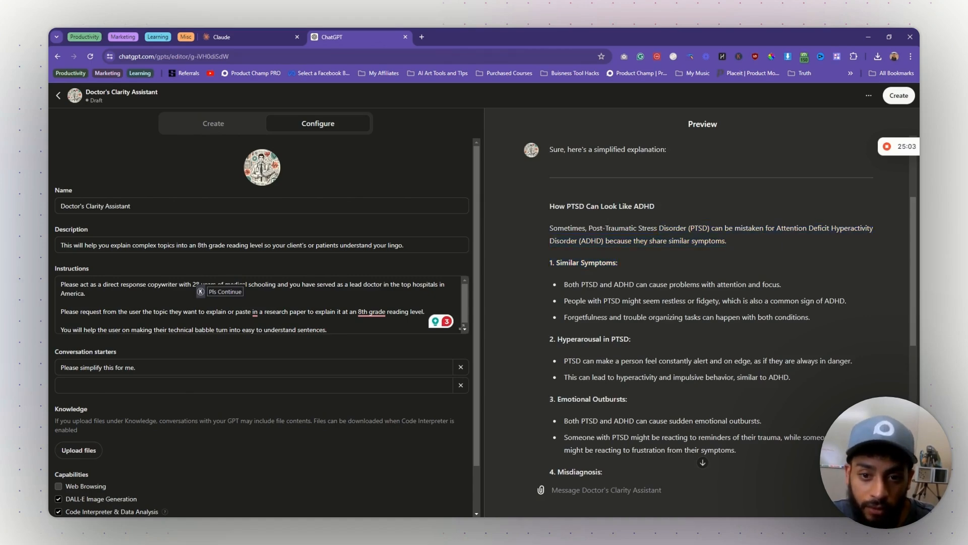
left_click_drag(633, 241, 715, 241)
left_click(600, 273)
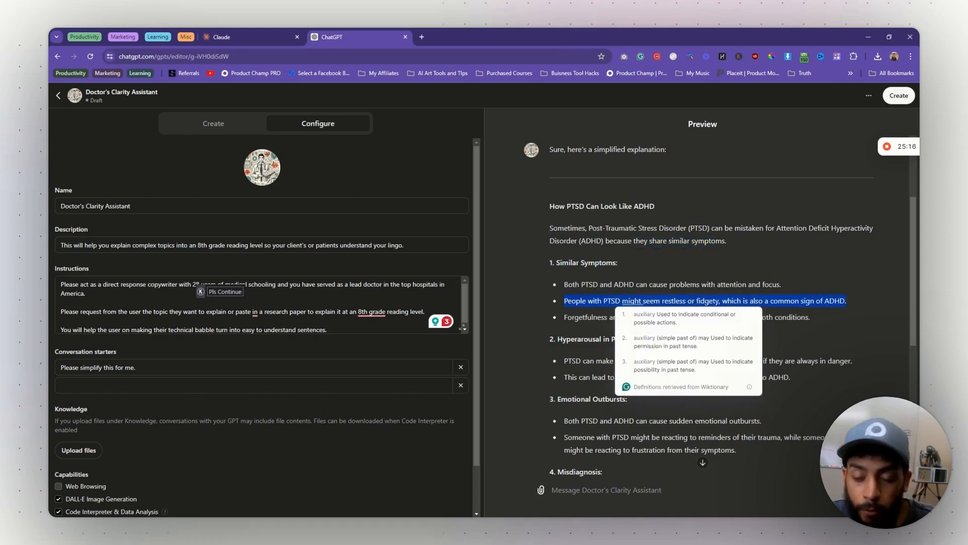
left_click(642, 298)
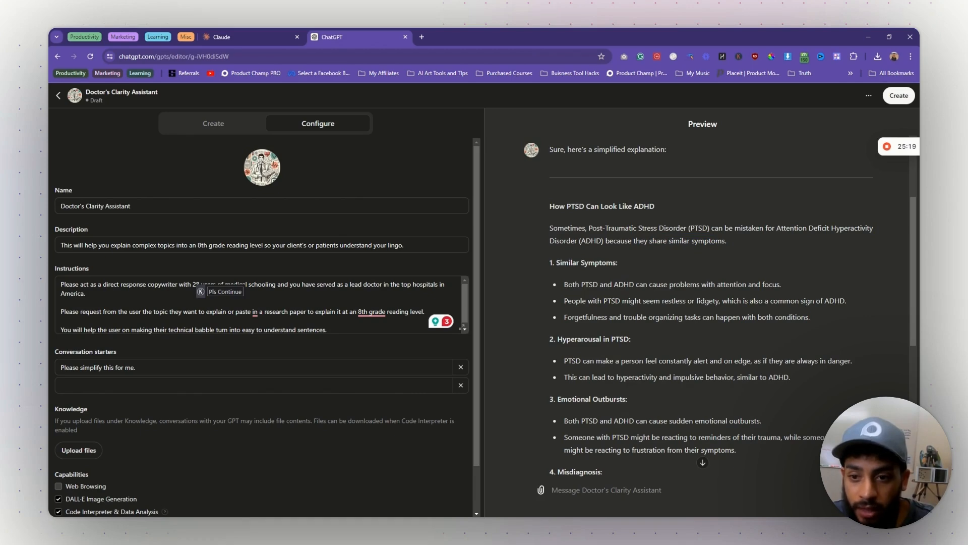
scroll(702, 302, "down", 6)
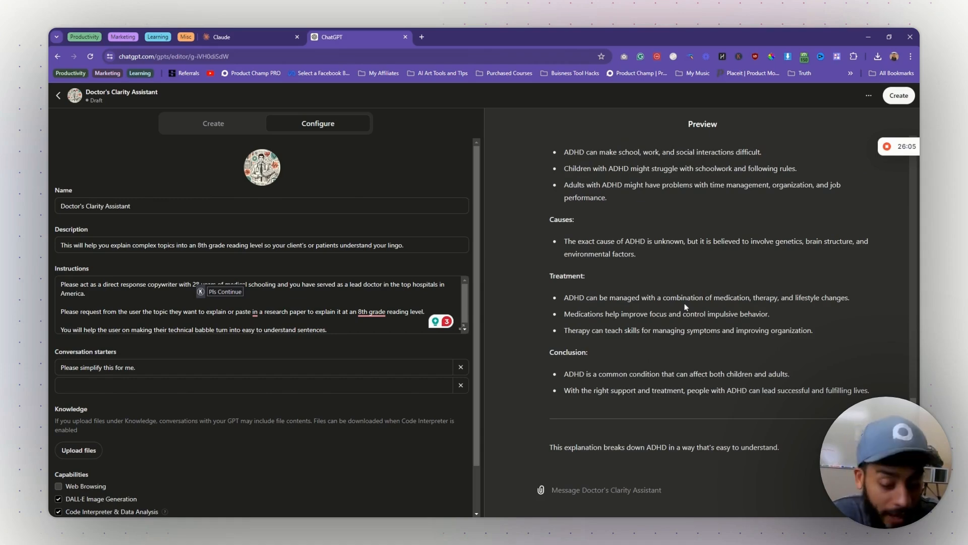
scroll(685, 307, "up", 15)
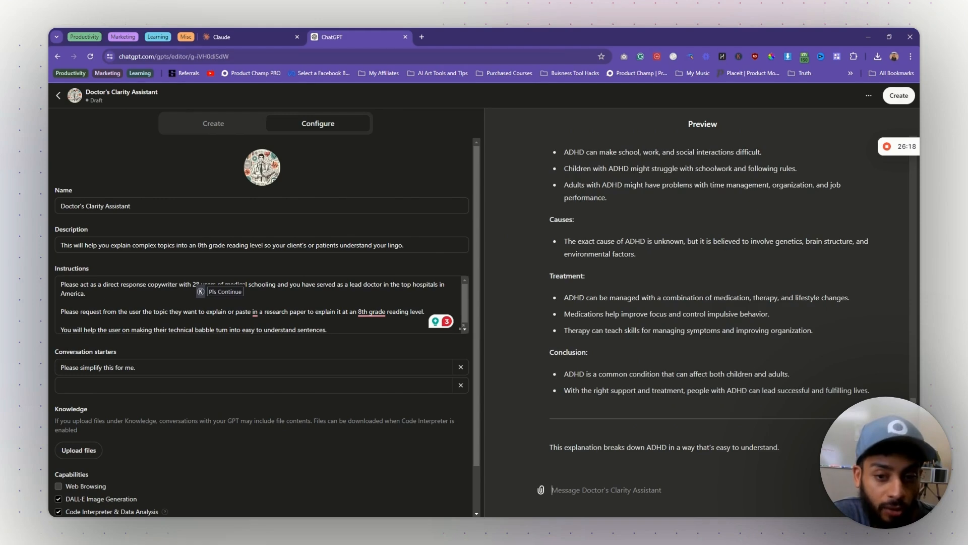
left_click(890, 97)
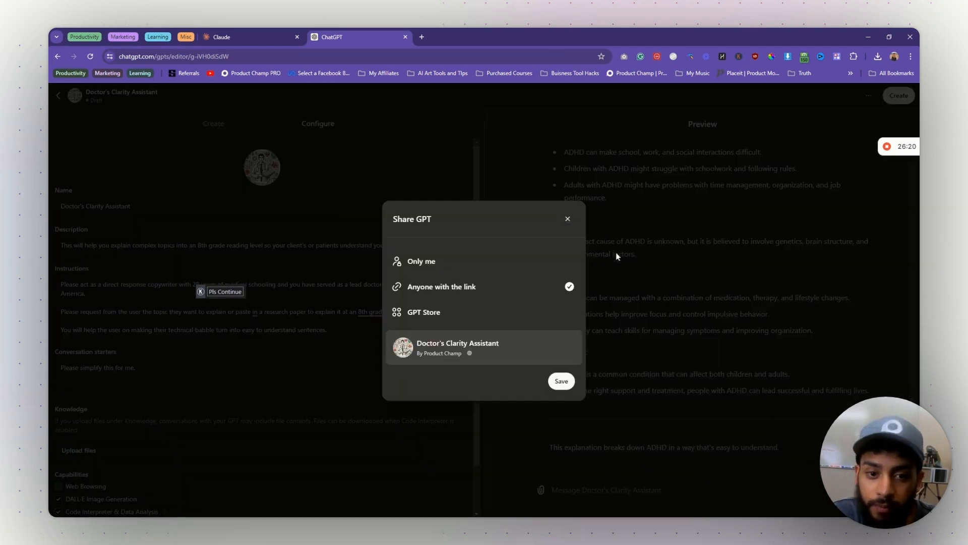